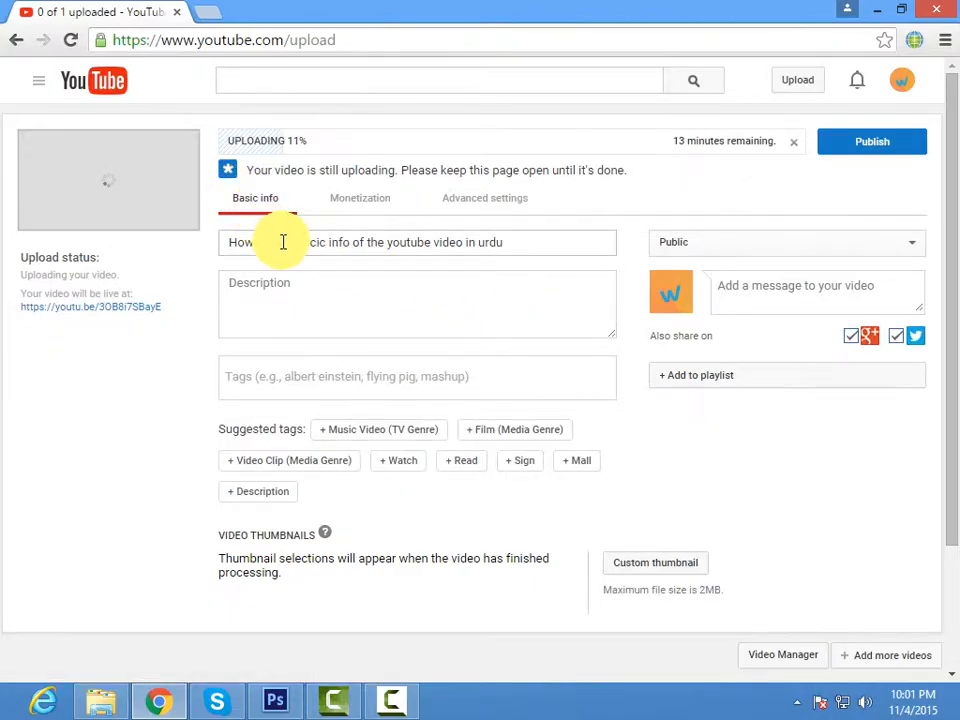
{"action": "left_click", "coordinate": [329, 244]}
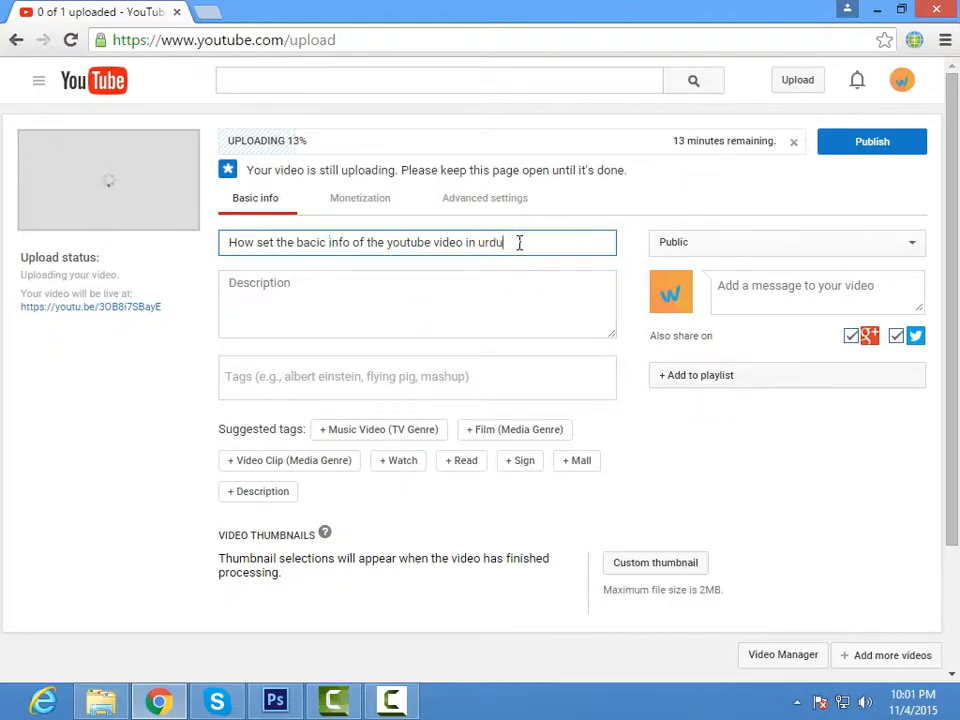
{"action": "left_click_drag", "start_coordinate": [518, 242], "coordinate": [231, 244]}
{"action": "left_click", "coordinate": [365, 310]}
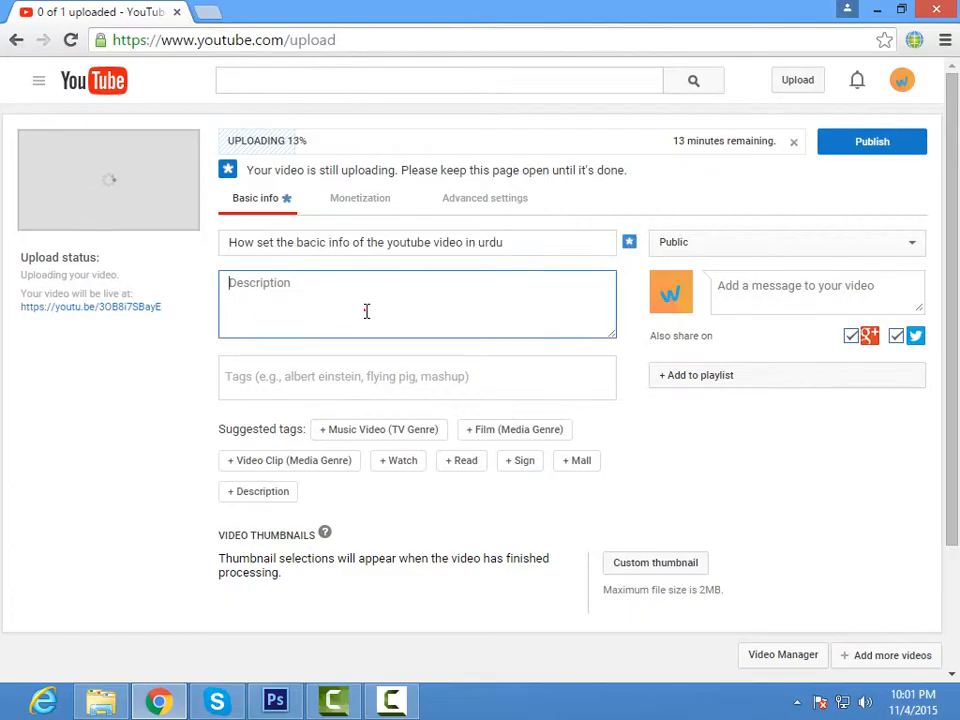
{"action": "left_click", "coordinate": [520, 244]}
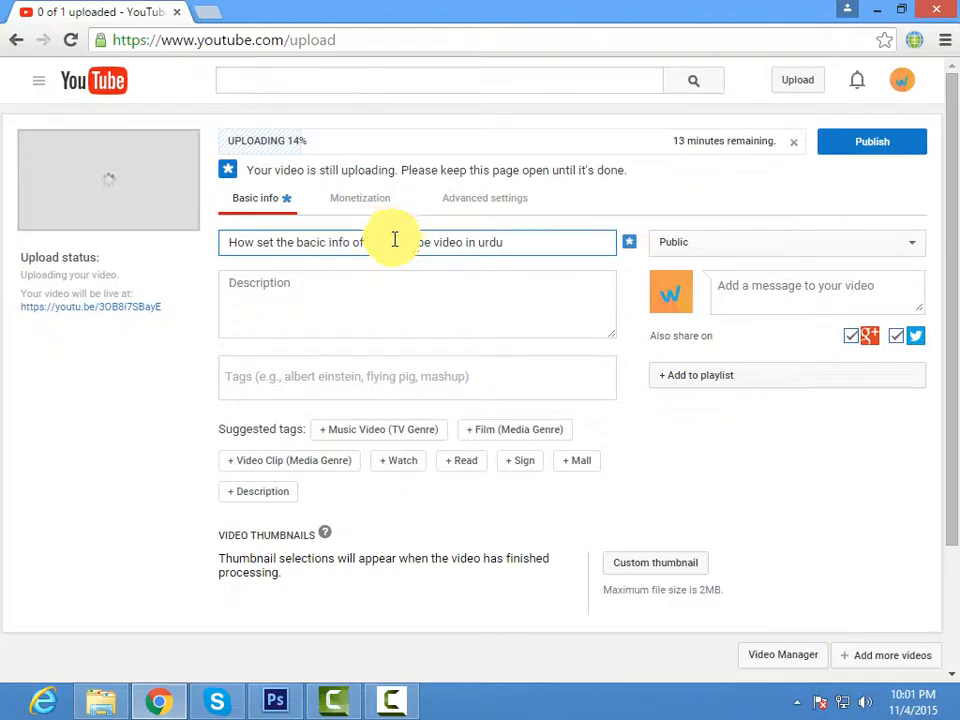
{"action": "left_click", "coordinate": [403, 286]}
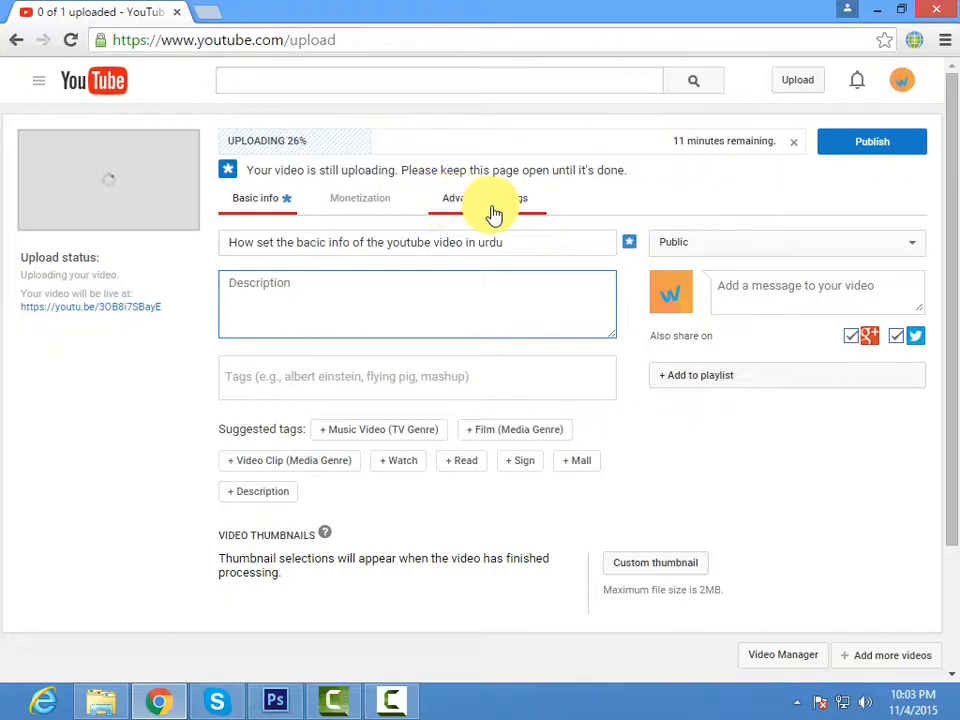
Step: Open the video's advanced settings and switch Allow comments off and back on
{"action": "left_click", "coordinate": [485, 207]}
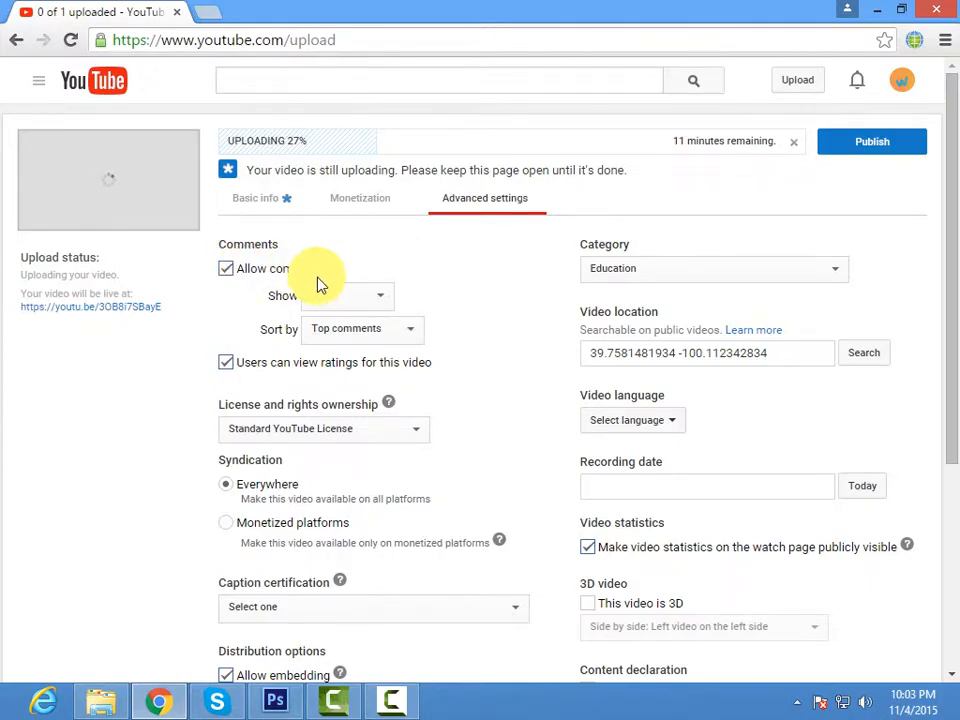
{"action": "left_click", "coordinate": [223, 272]}
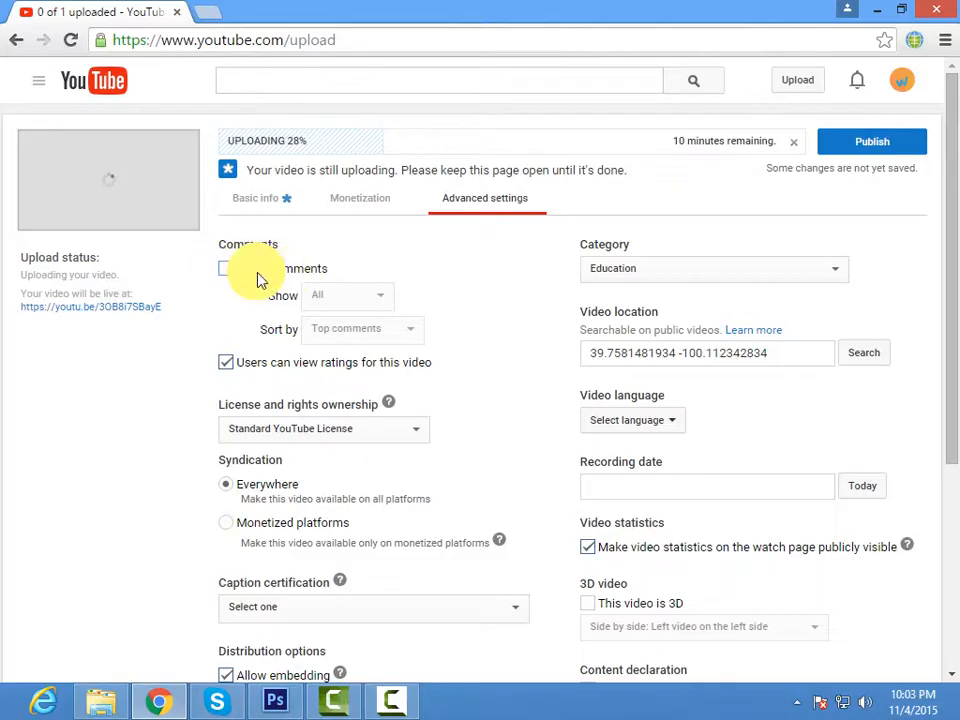
{"action": "left_click", "coordinate": [228, 273]}
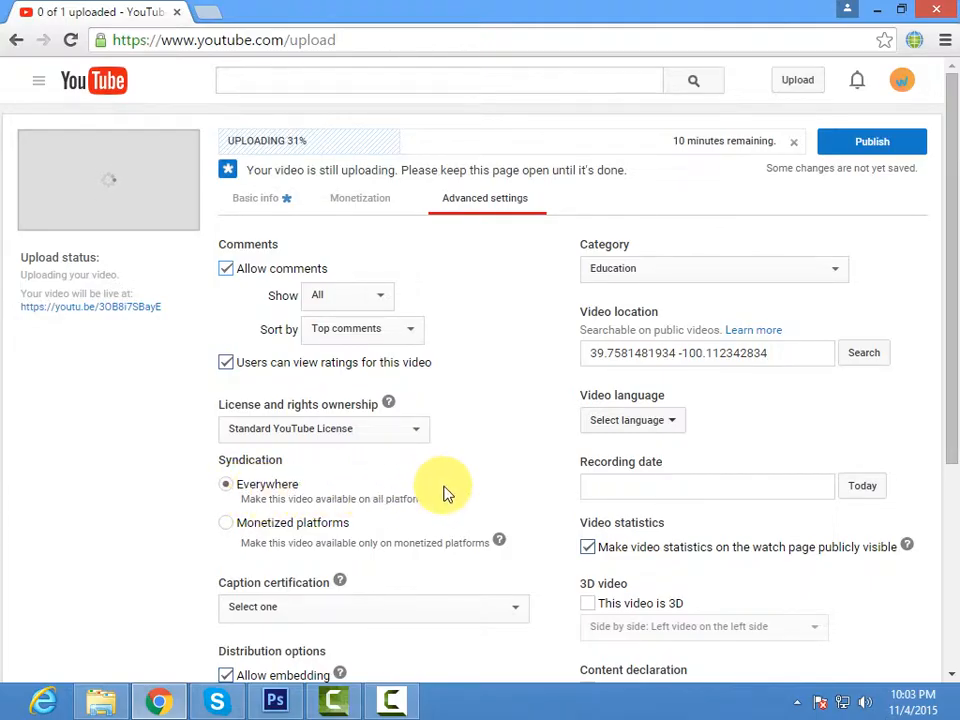
Step: Switch Notify subscribers off and back on in the distribution options
{"action": "scroll", "coordinate": [445, 492], "scroll_direction": "down", "scroll_amount": 4}
{"action": "scroll", "coordinate": [445, 492], "scroll_direction": "up", "scroll_amount": 2}
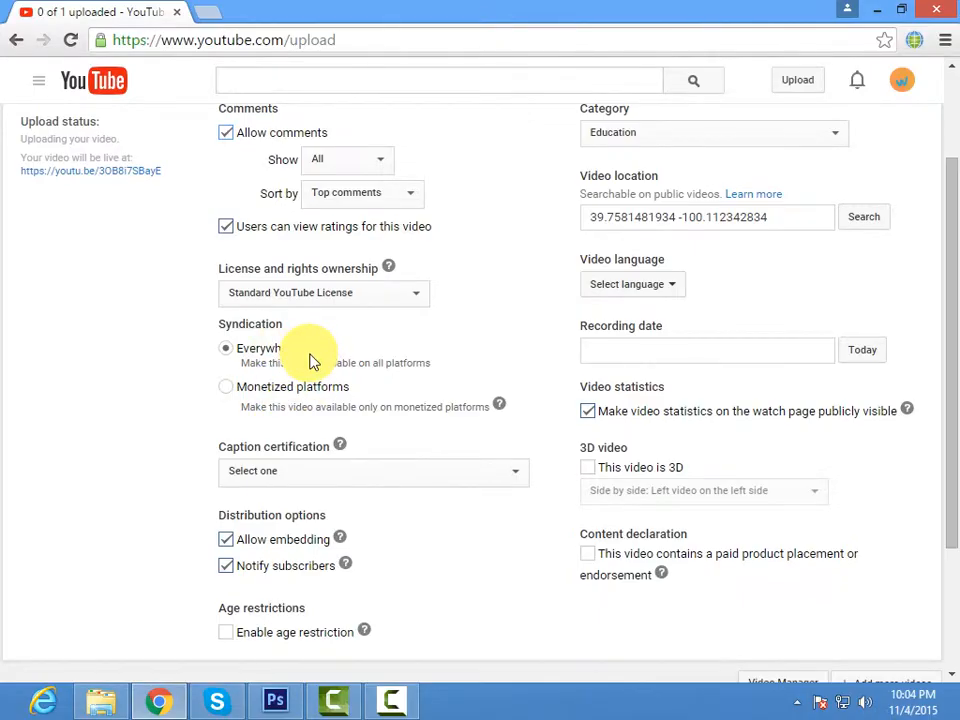
{"action": "left_click", "coordinate": [240, 553]}
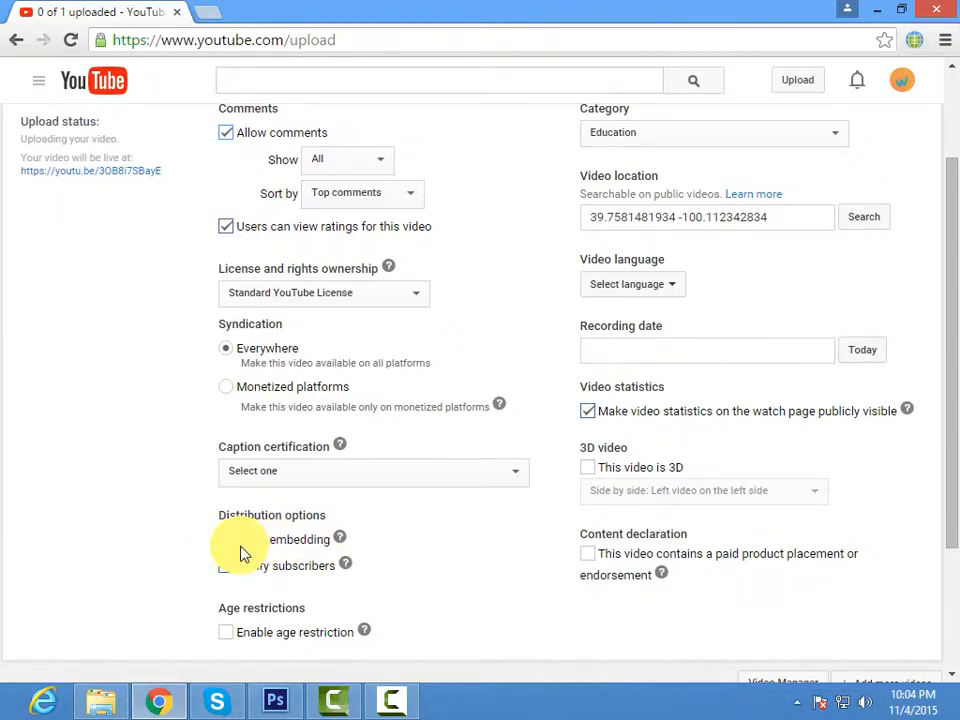
{"action": "left_click", "coordinate": [243, 562]}
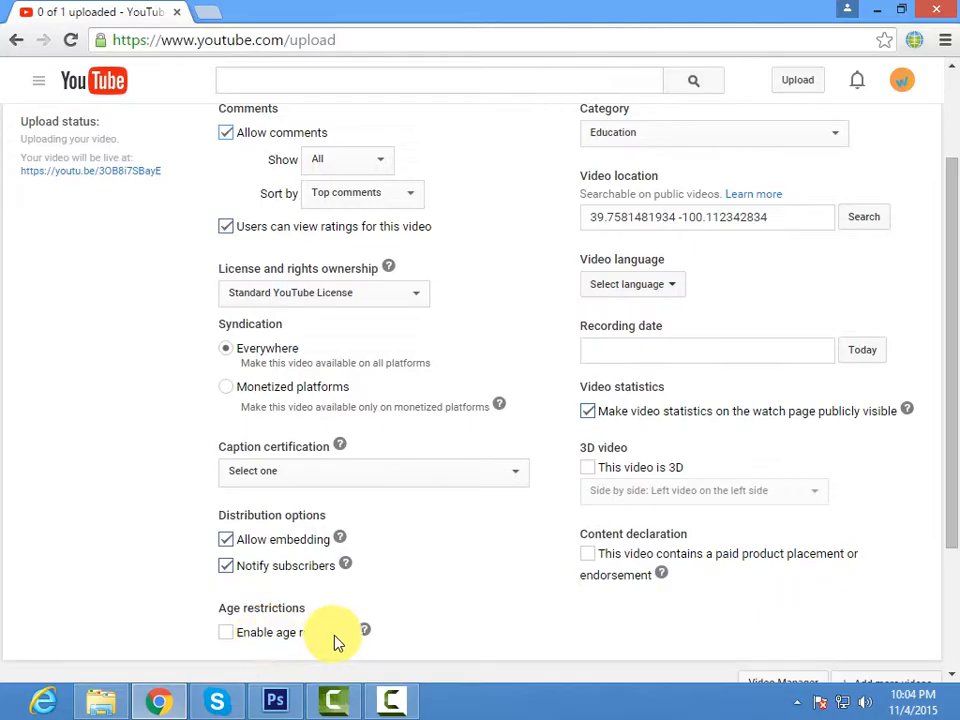
{"action": "scroll", "coordinate": [447, 630], "scroll_direction": "up", "scroll_amount": 1}
{"action": "scroll", "coordinate": [448, 626], "scroll_direction": "up", "scroll_amount": 1}
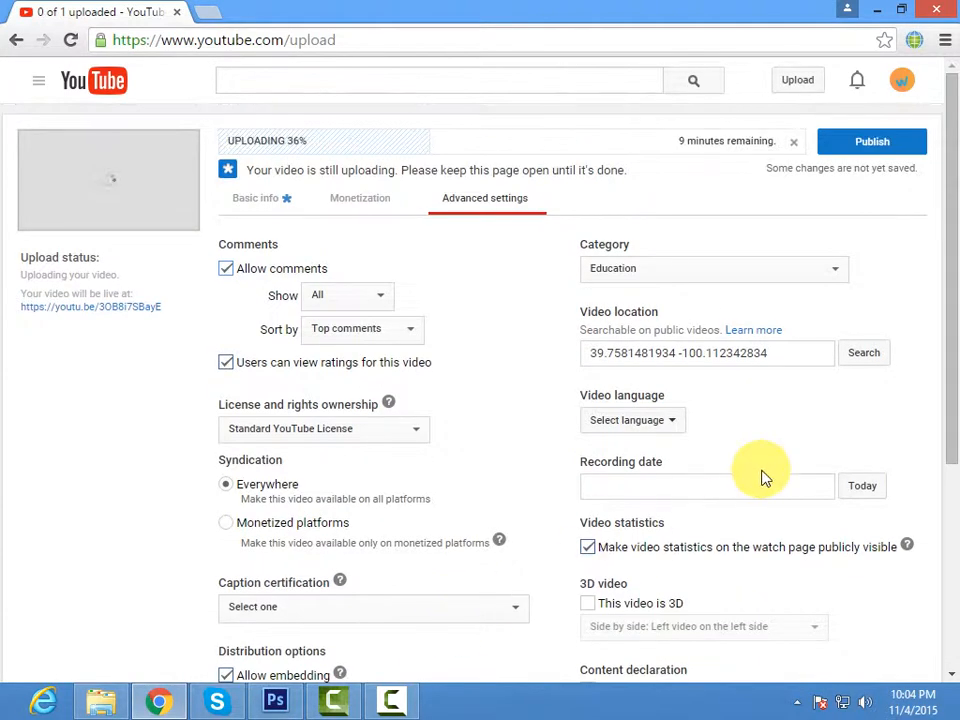
Step: Choose Education as the video's category and clear the coordinates from the video location
{"action": "left_click", "coordinate": [664, 276]}
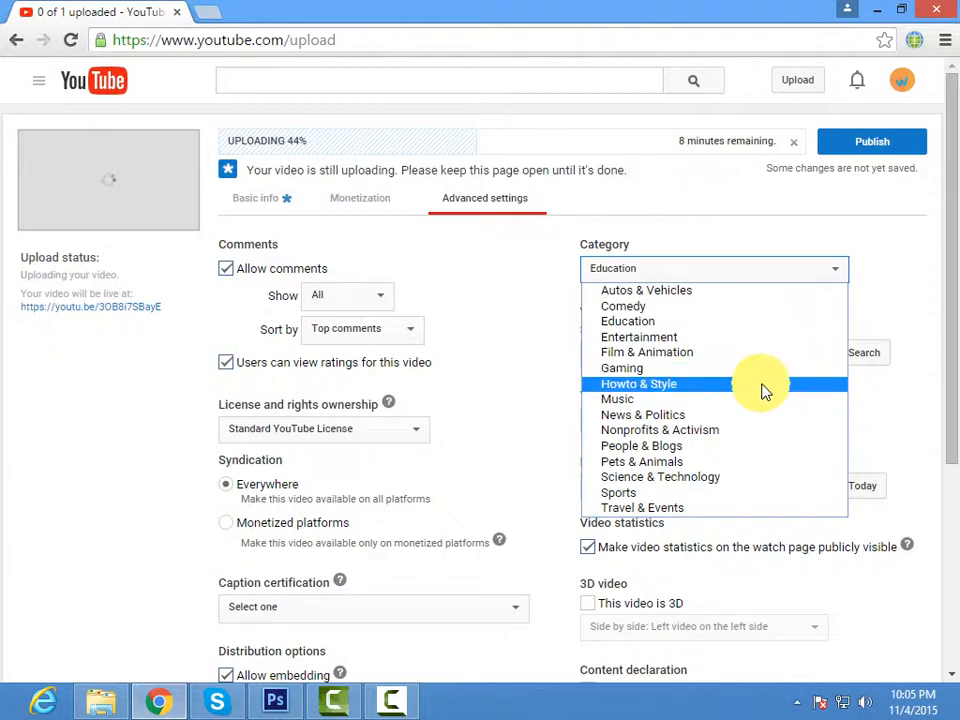
{"action": "left_click", "coordinate": [759, 326]}
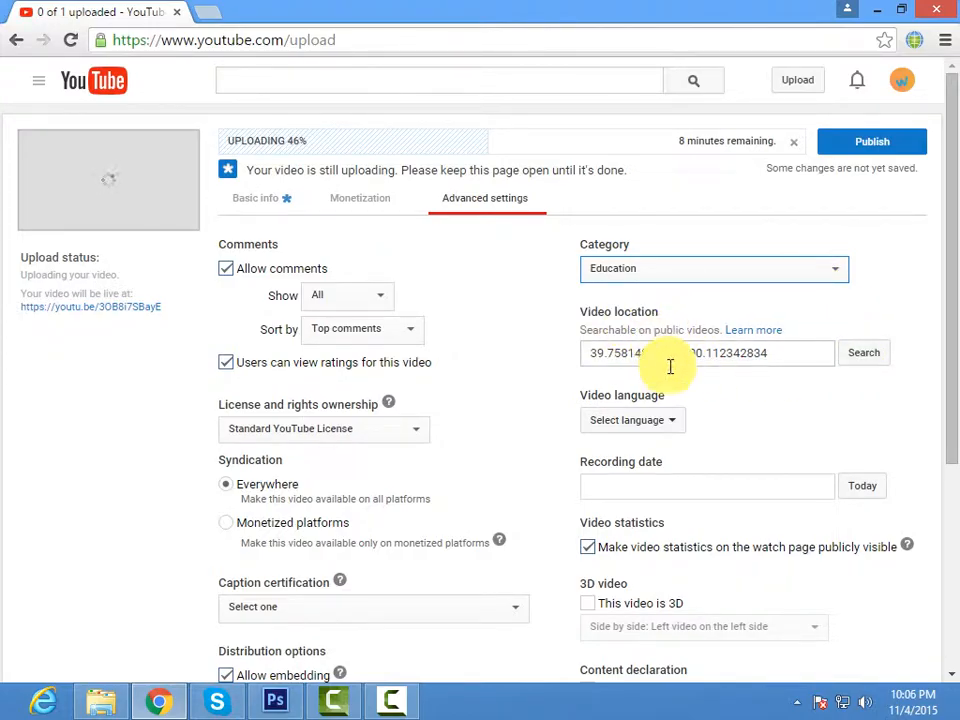
{"action": "left_click_drag", "start_coordinate": [778, 356], "coordinate": [583, 354]}
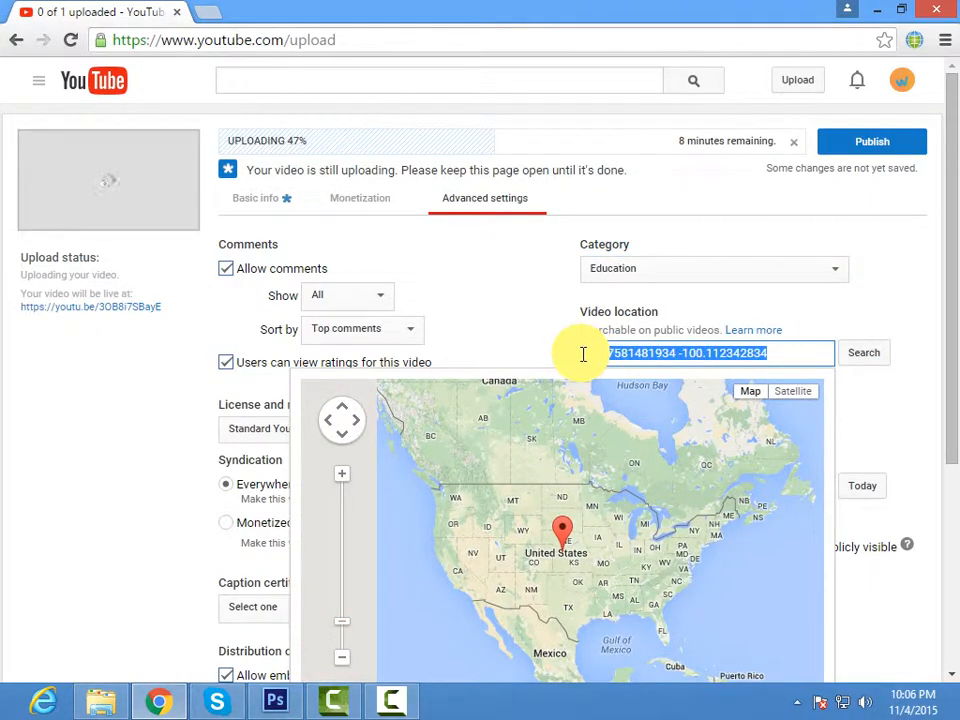
{"action": "key", "text": "BackSpace"}
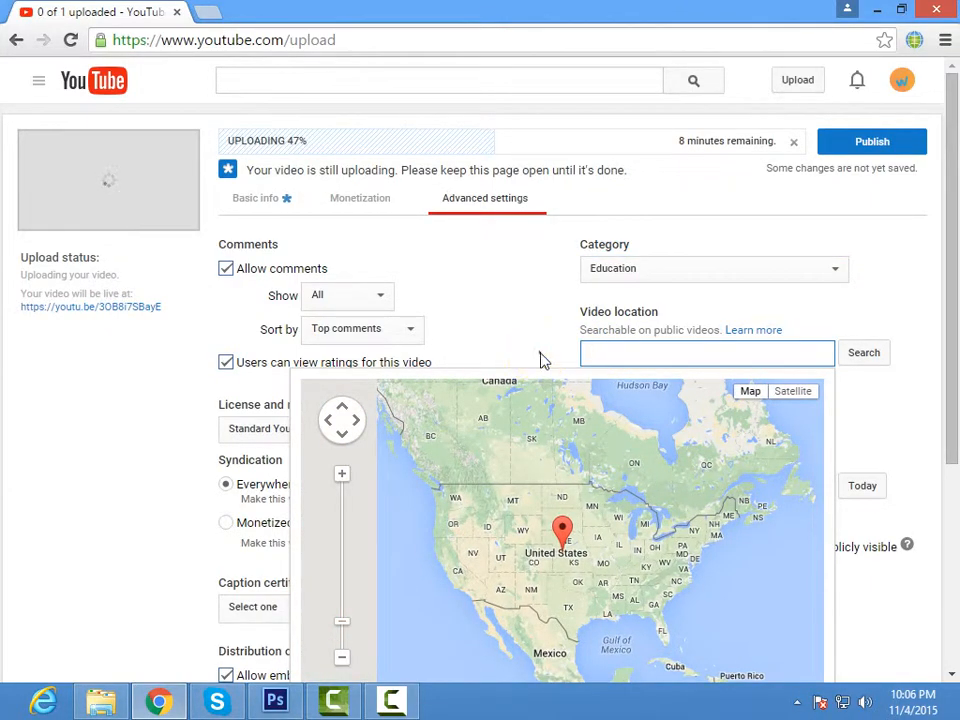
{"action": "left_click", "coordinate": [542, 360]}
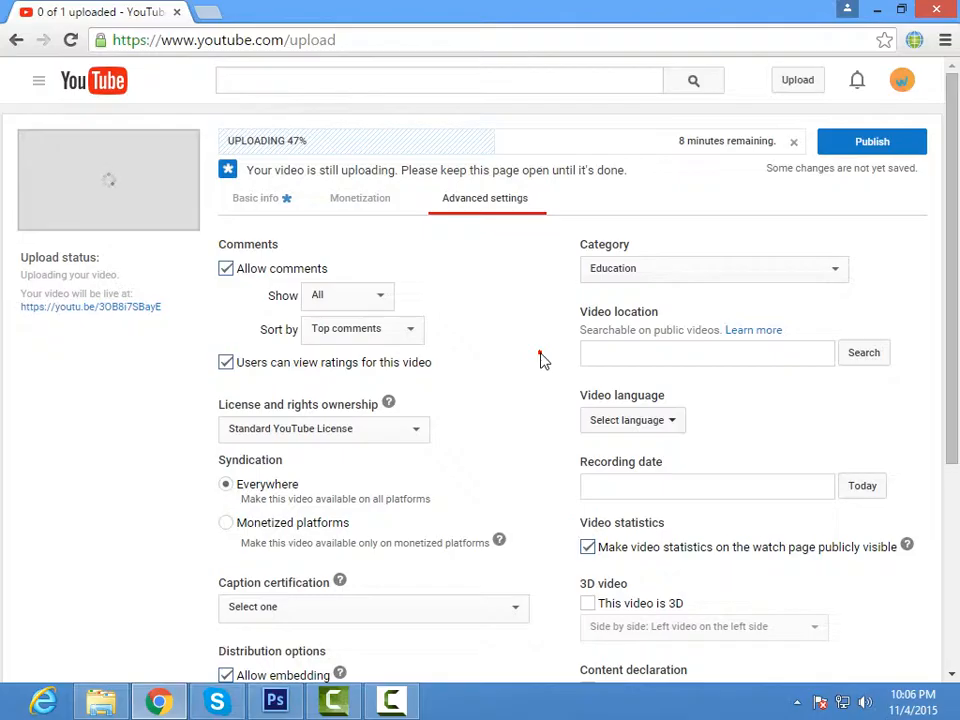
{"action": "left_click", "coordinate": [768, 357]}
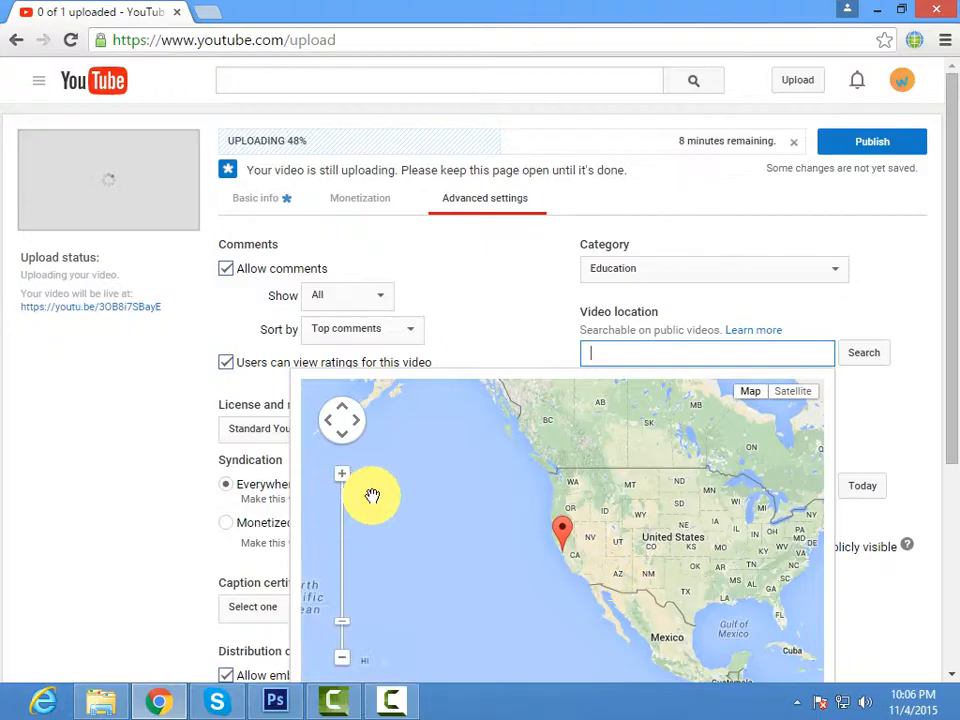
{"action": "left_click", "coordinate": [884, 390]}
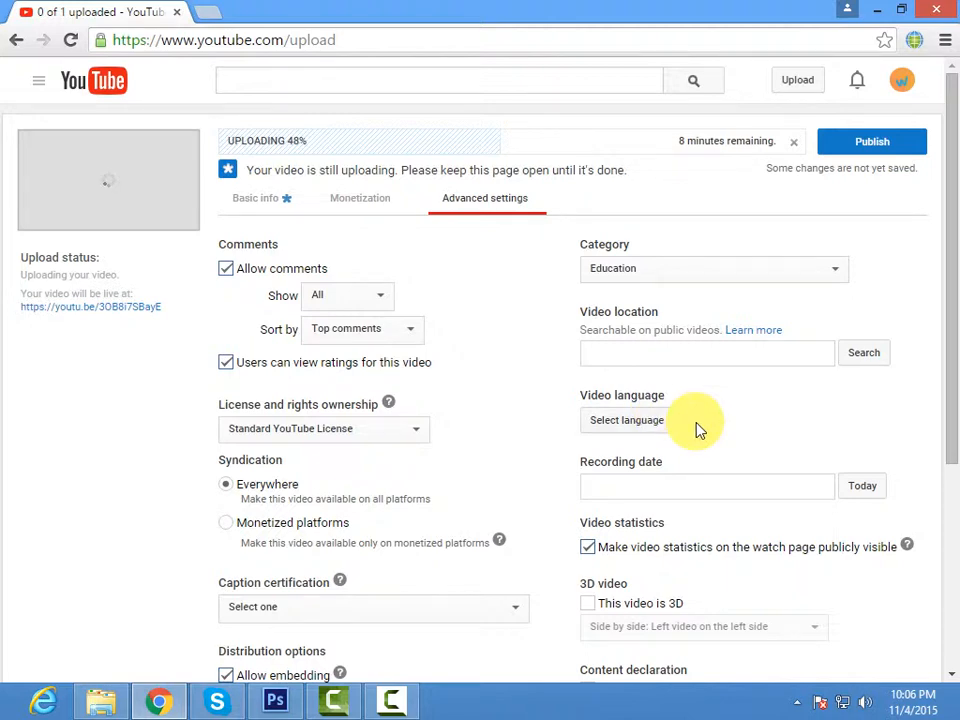
{"action": "left_click", "coordinate": [667, 426]}
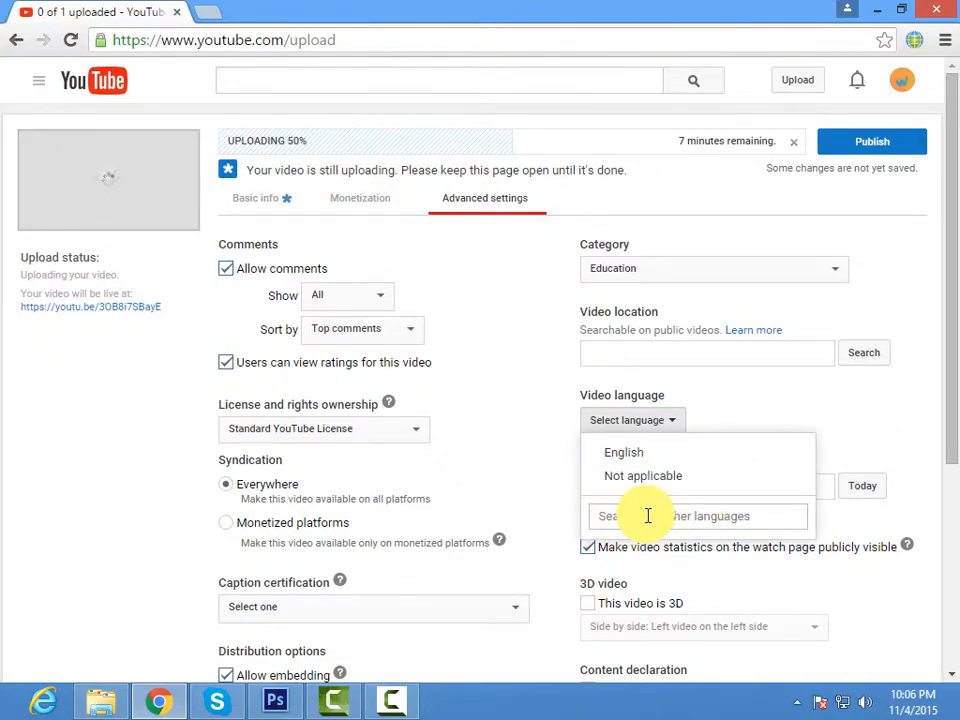
{"action": "left_click", "coordinate": [748, 516]}
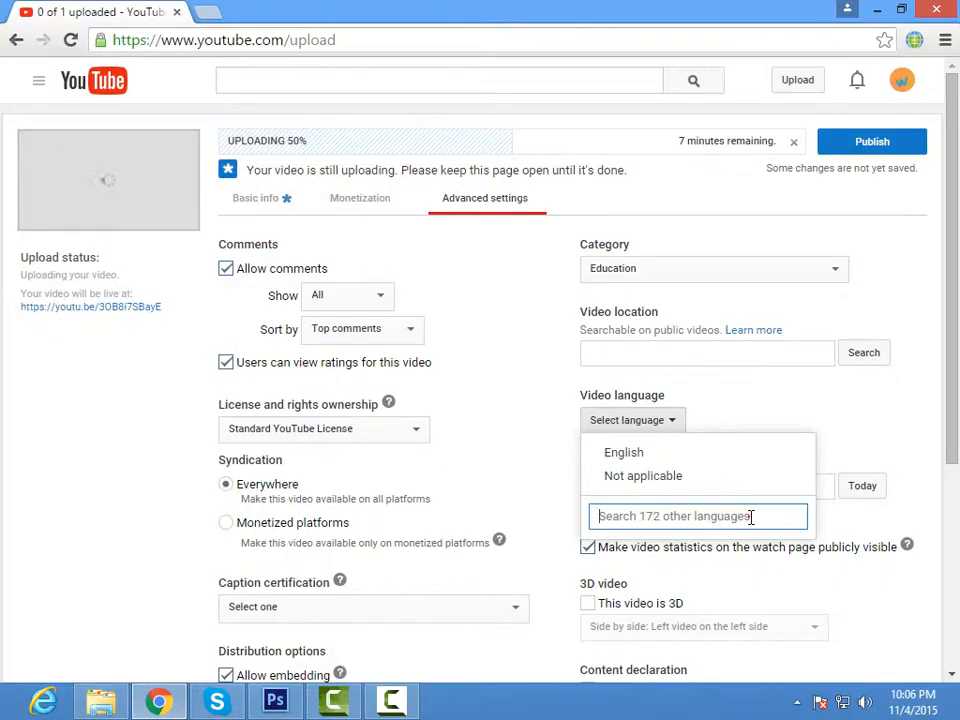
{"action": "left_click", "coordinate": [547, 481]}
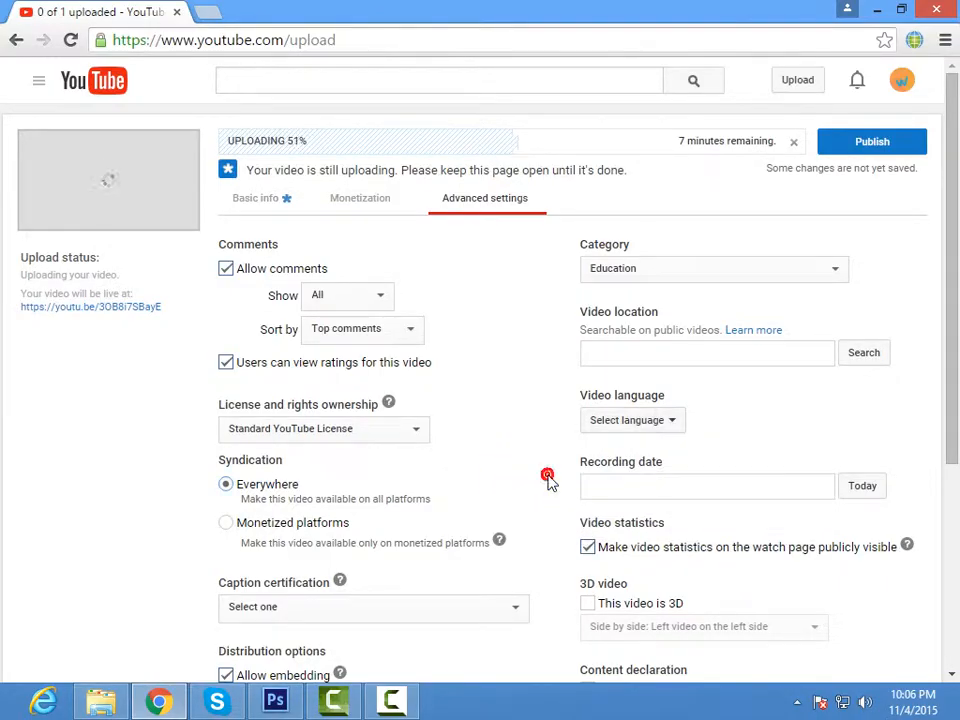
Step: Mark the video as 3D, check the available 3D layouts, and unmark it again
{"action": "scroll", "coordinate": [547, 481], "scroll_direction": "down", "scroll_amount": 1}
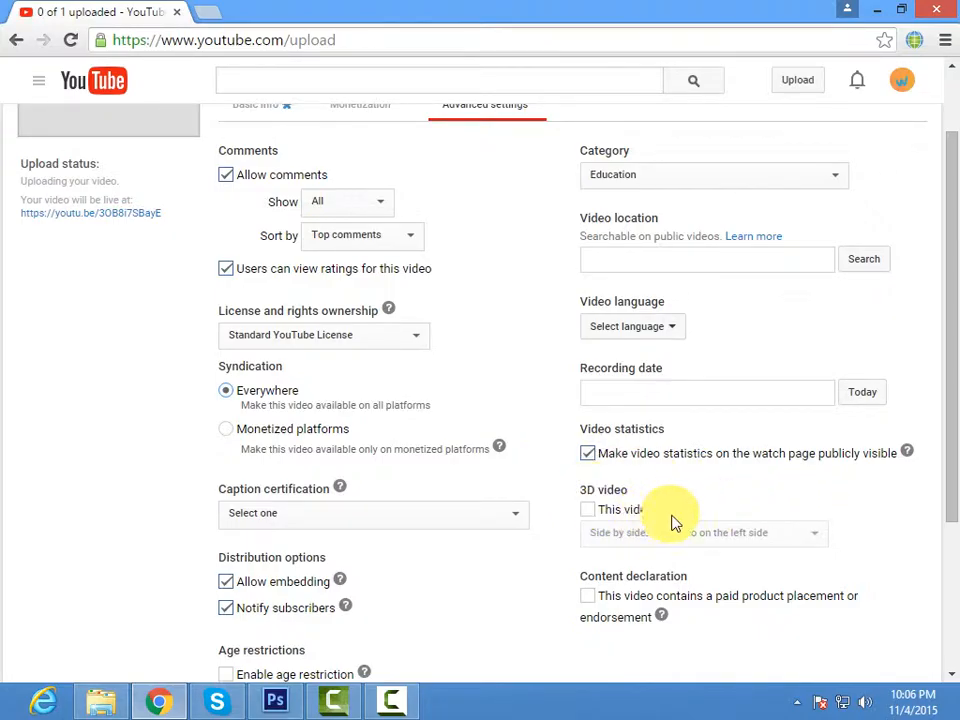
{"action": "left_click", "coordinate": [589, 510]}
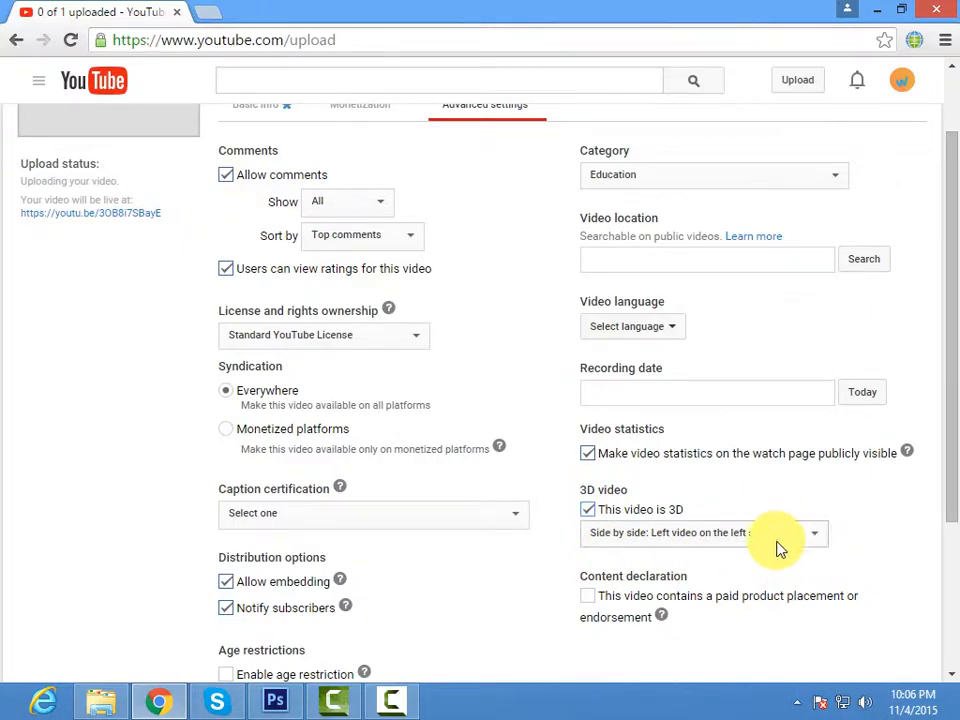
{"action": "left_click", "coordinate": [812, 543]}
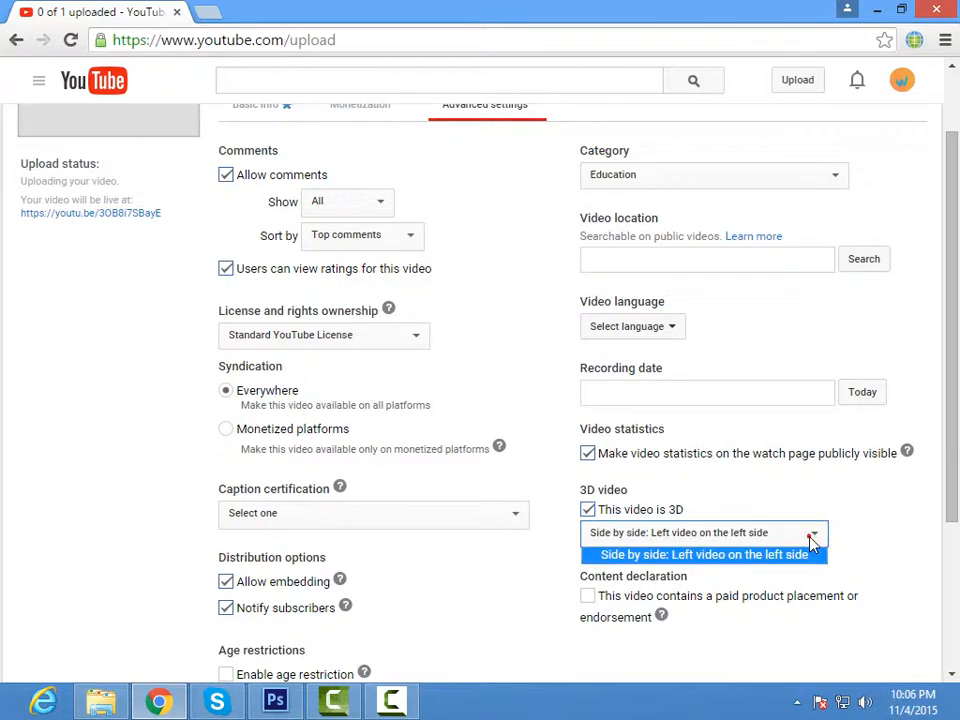
{"action": "left_click", "coordinate": [886, 524]}
{"action": "left_click", "coordinate": [593, 510]}
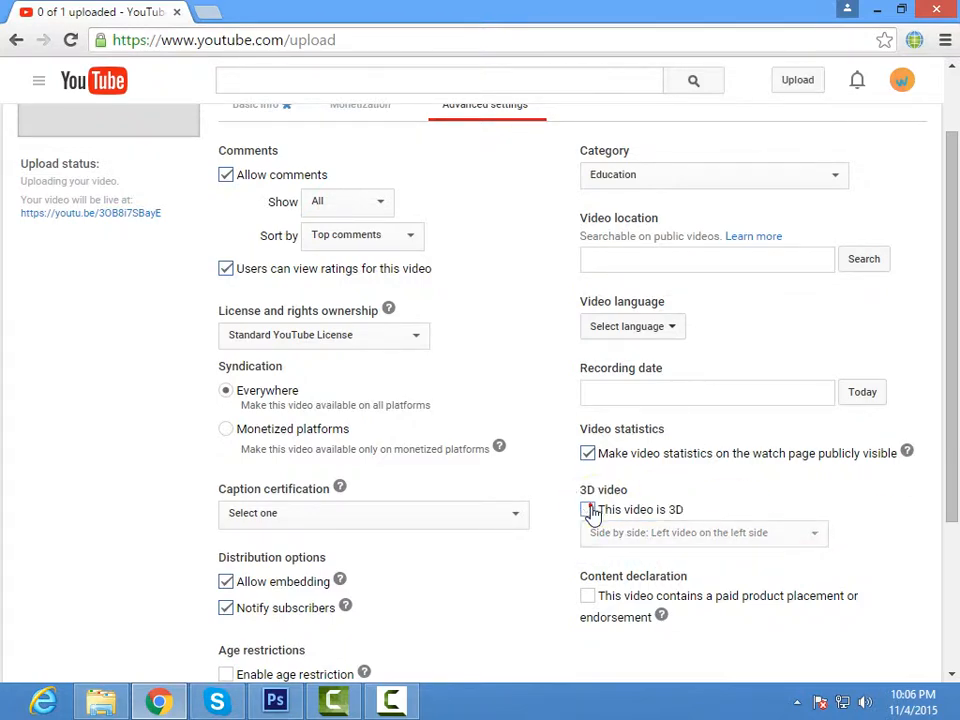
Step: Review all advanced settings, including comment sorting, licence, syndication, distribution, age restrictions, category, location and content declaration
{"action": "scroll", "coordinate": [545, 563], "scroll_direction": "down", "scroll_amount": 2}
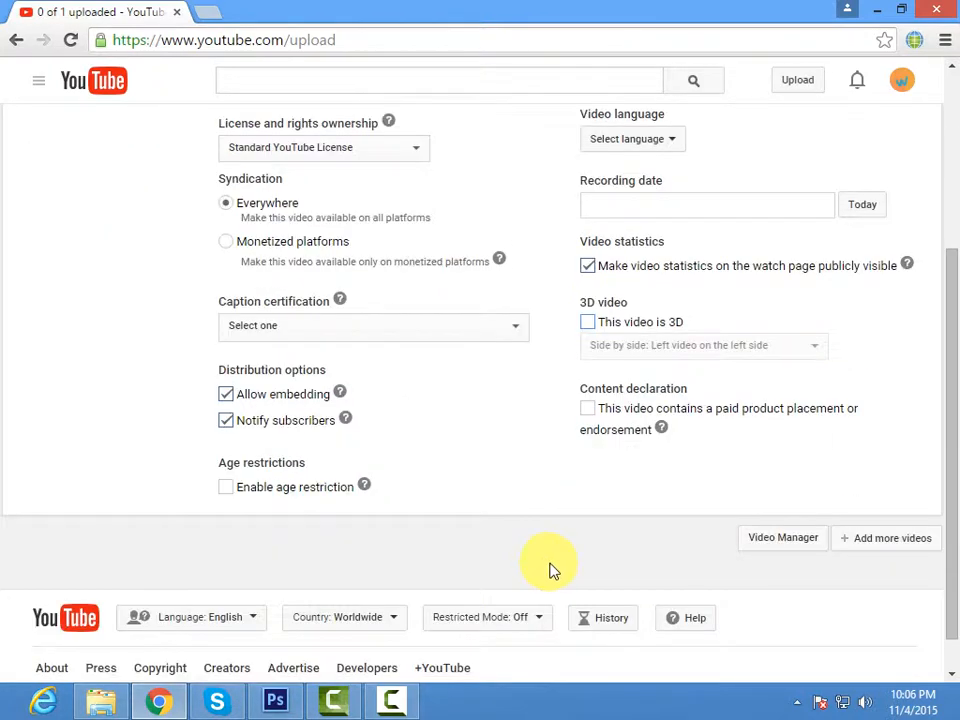
{"action": "scroll", "coordinate": [447, 490], "scroll_direction": "up", "scroll_amount": 1}
{"action": "scroll", "coordinate": [447, 490], "scroll_direction": "up", "scroll_amount": 2}
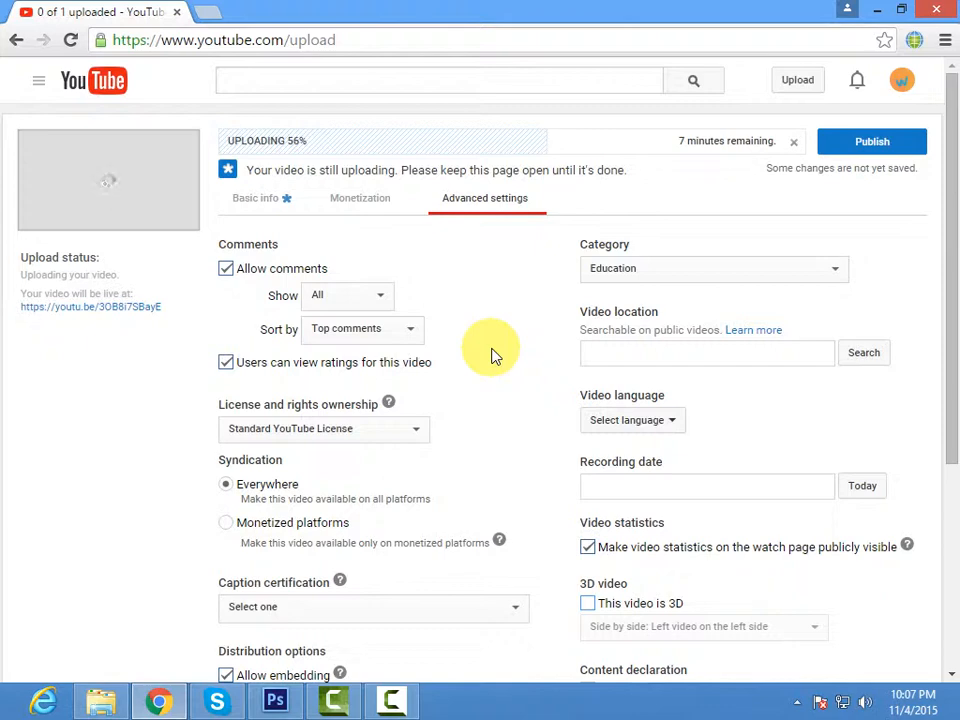
{"action": "scroll", "coordinate": [492, 356], "scroll_direction": "down", "scroll_amount": 3}
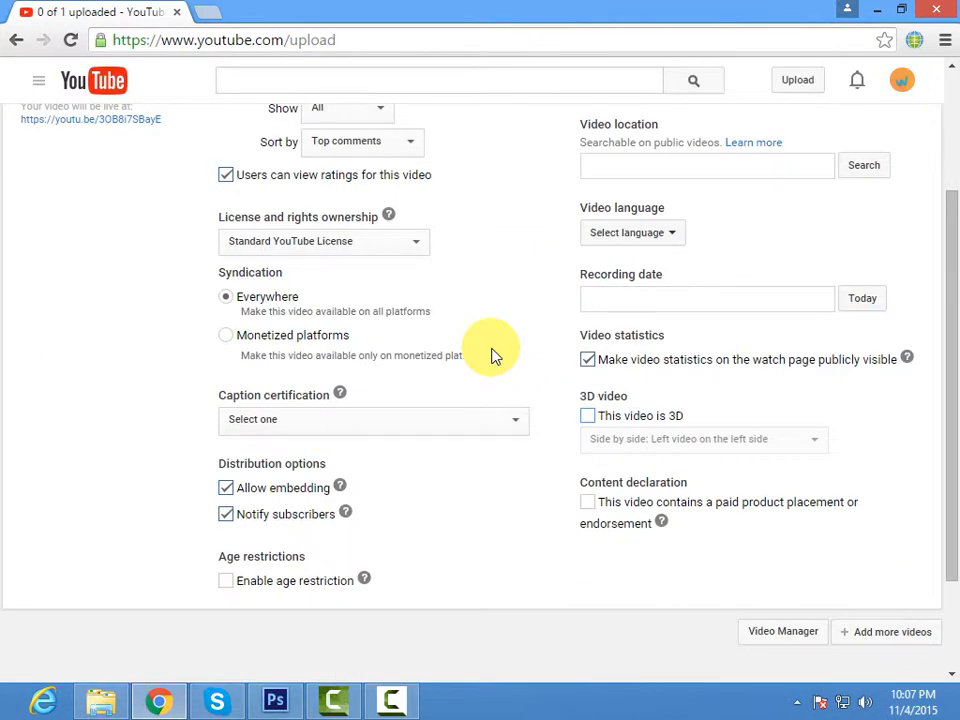
{"action": "scroll", "coordinate": [492, 356], "scroll_direction": "up", "scroll_amount": 3}
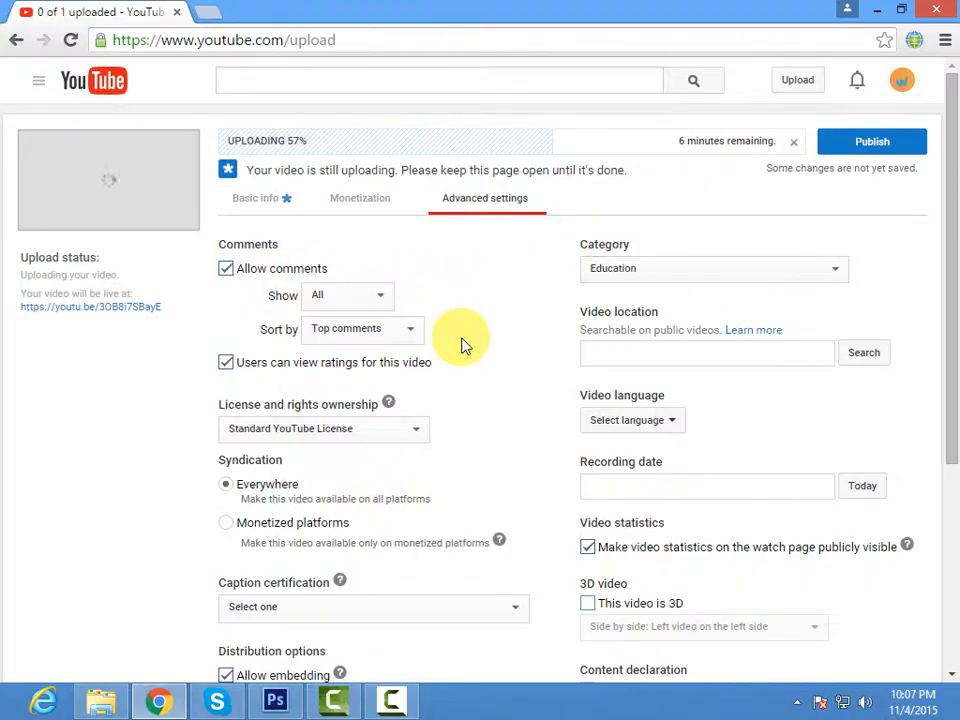
{"action": "scroll", "coordinate": [465, 347], "scroll_direction": "down", "scroll_amount": 1}
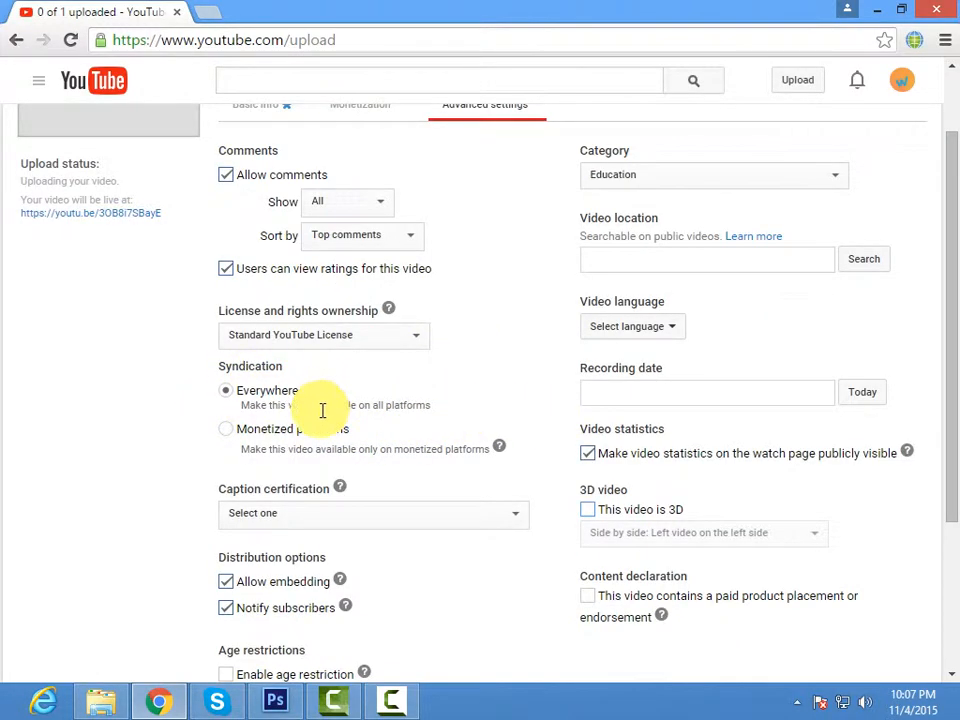
{"action": "scroll", "coordinate": [437, 534], "scroll_direction": "down", "scroll_amount": 1}
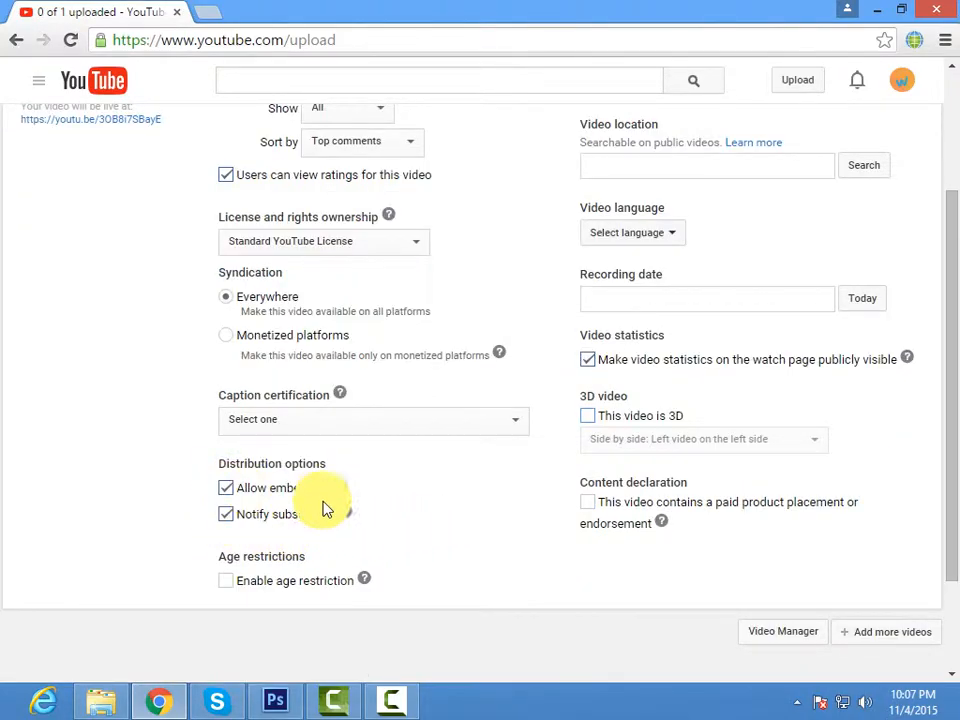
{"action": "scroll", "coordinate": [428, 520], "scroll_direction": "up", "scroll_amount": 2}
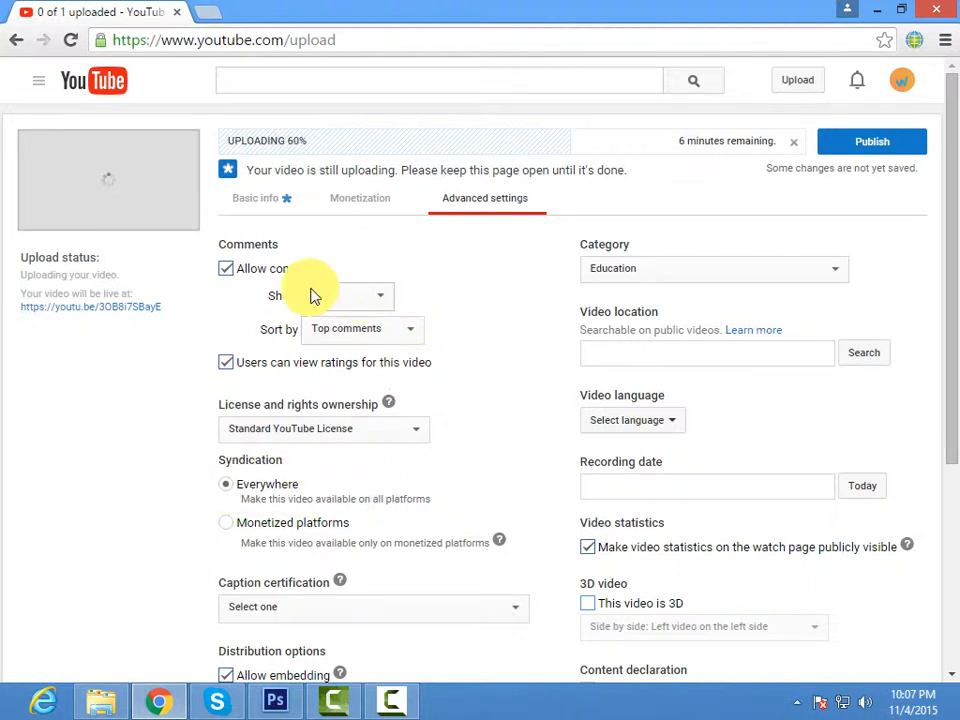
{"action": "left_click", "coordinate": [410, 332]}
{"action": "left_click", "coordinate": [503, 357]}
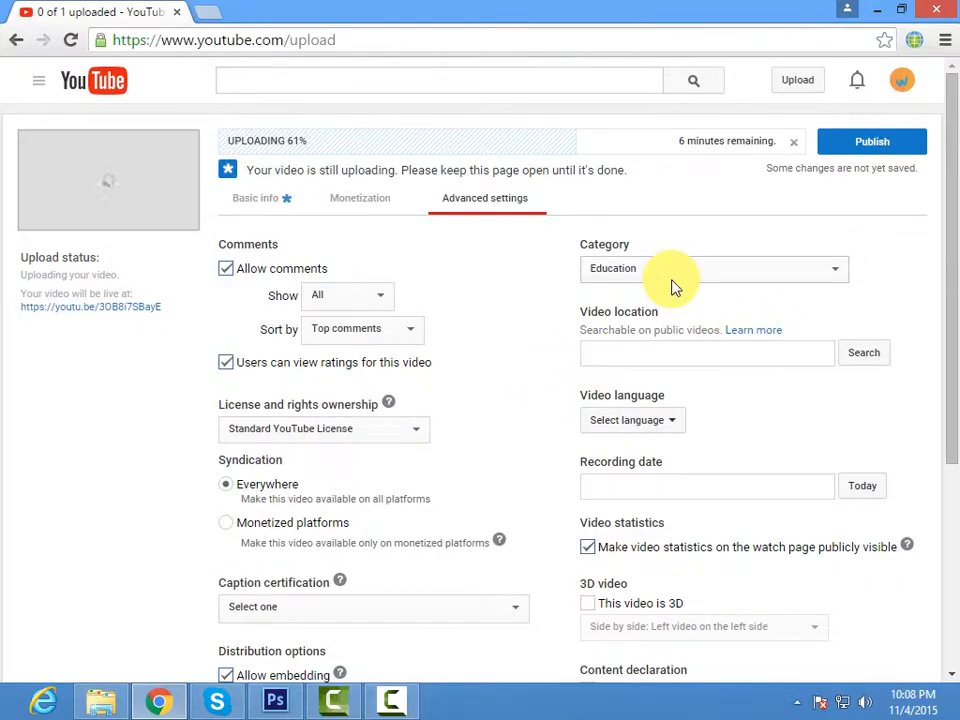
{"action": "scroll", "coordinate": [499, 310], "scroll_direction": "down", "scroll_amount": 5}
{"action": "scroll", "coordinate": [499, 318], "scroll_direction": "up", "scroll_amount": 5}
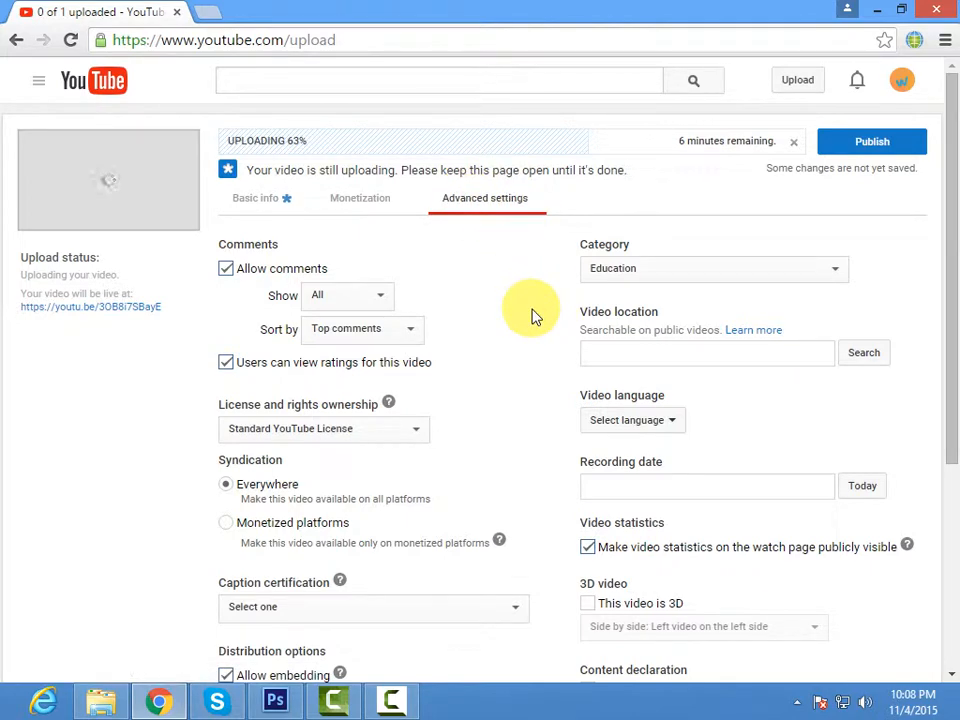
{"action": "scroll", "coordinate": [533, 316], "scroll_direction": "down", "scroll_amount": 3}
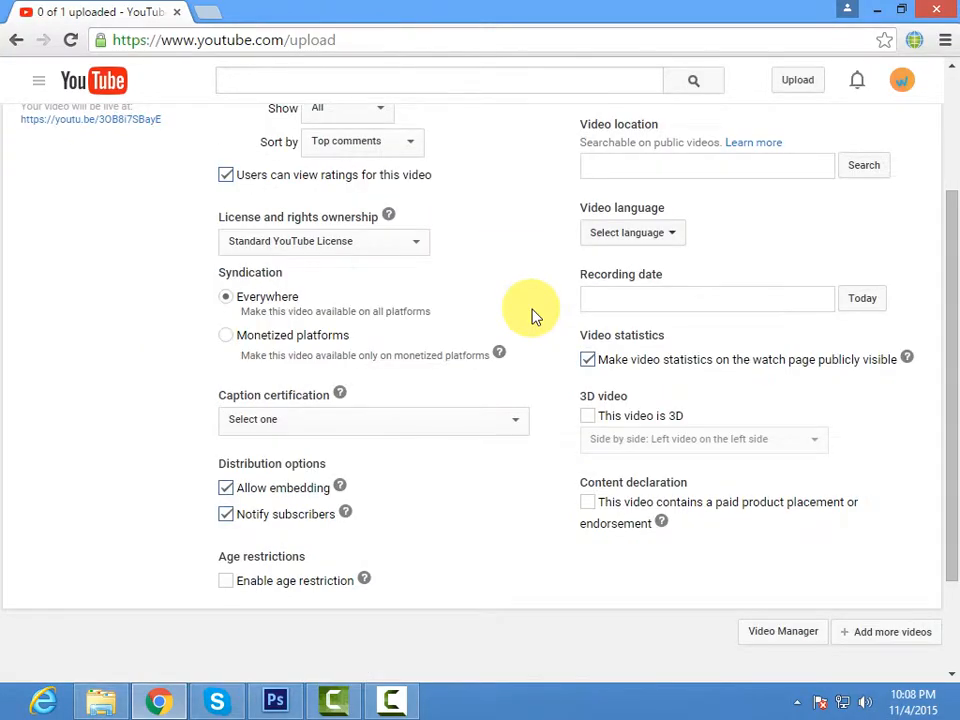
Step: Return to the video's basic info and go through its title, description and tags fields
{"action": "scroll", "coordinate": [533, 311], "scroll_direction": "up", "scroll_amount": 3}
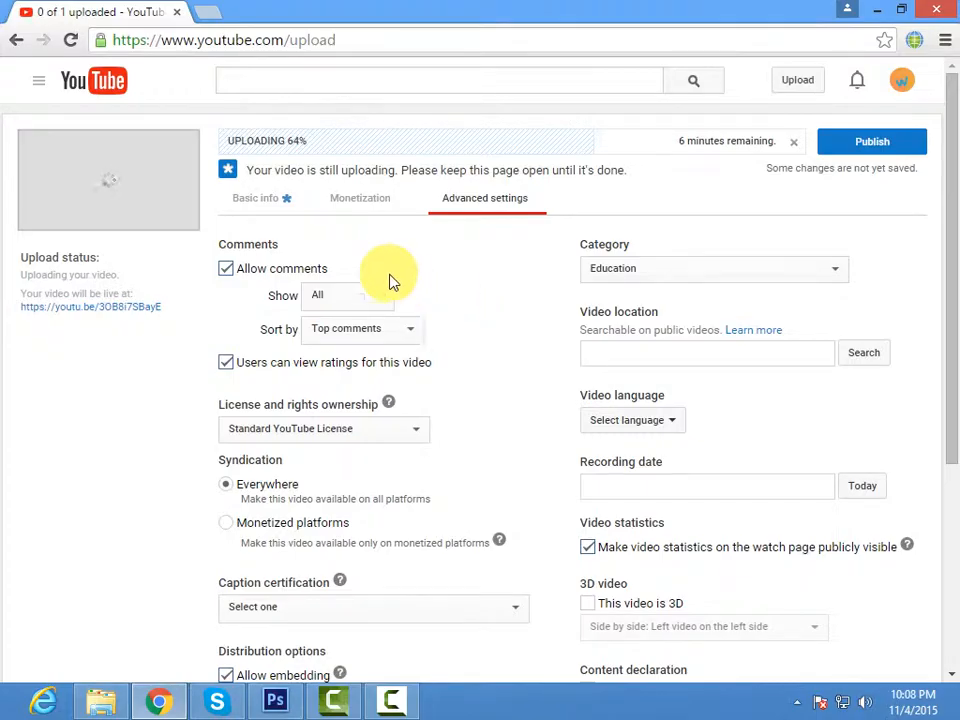
{"action": "left_click", "coordinate": [256, 200]}
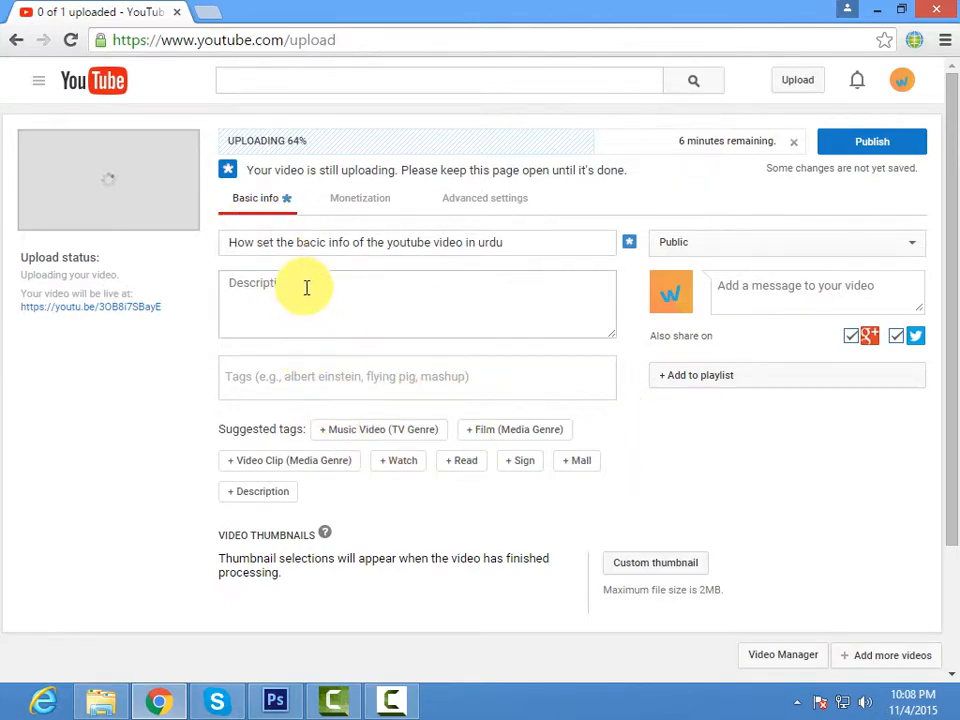
{"action": "left_click", "coordinate": [543, 242]}
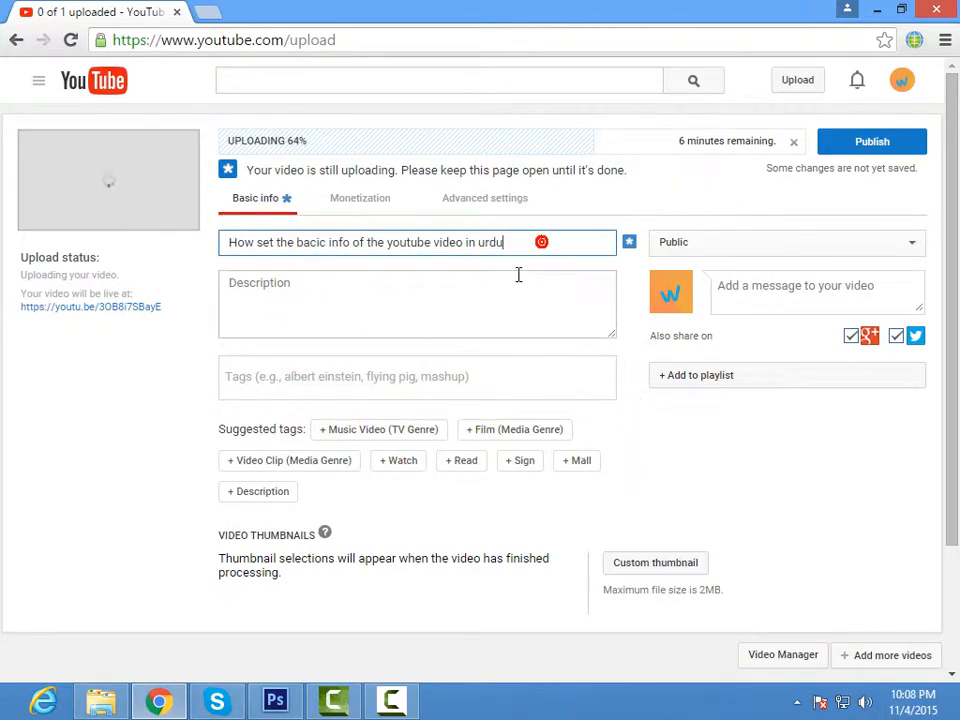
{"action": "left_click", "coordinate": [363, 306]}
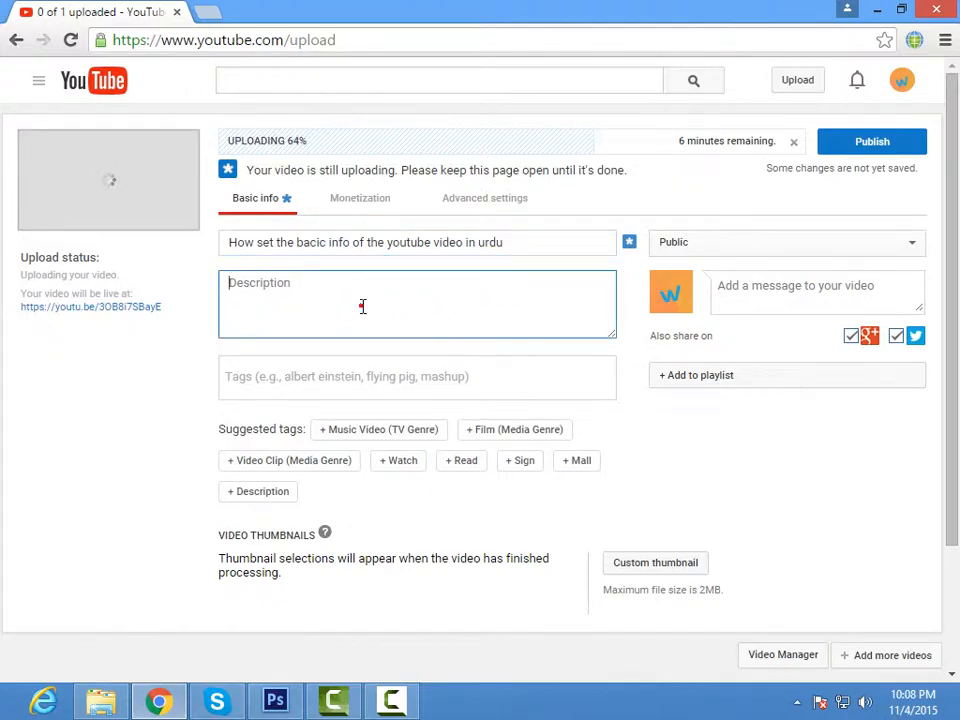
{"action": "left_click", "coordinate": [384, 371]}
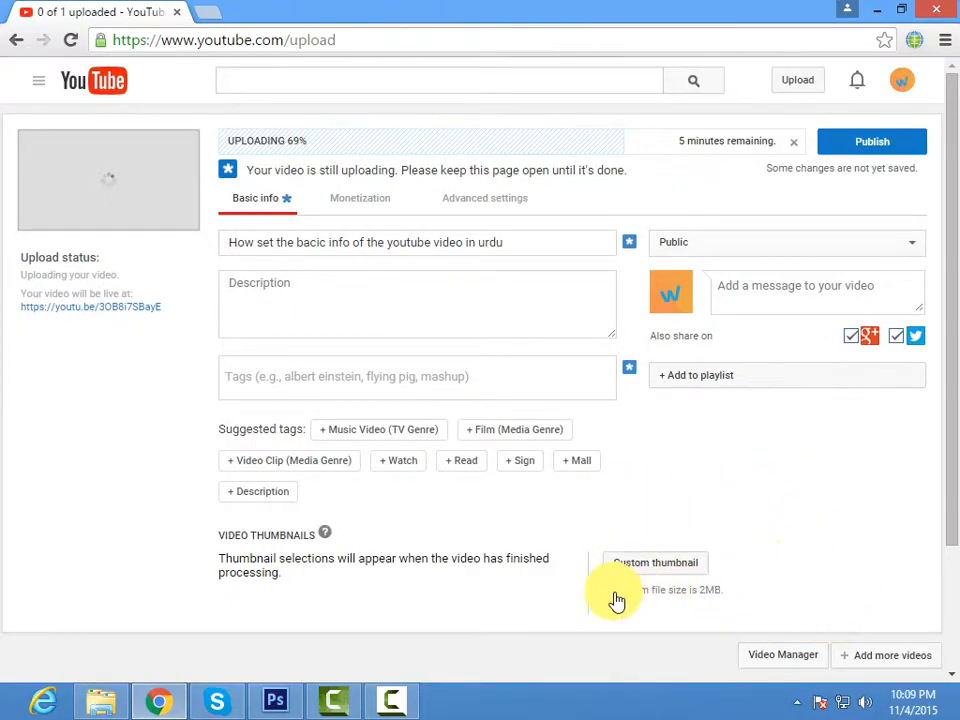
Step: Check the custom thumbnail requirements, including maximum file size, suggested image width and height, and supported formats
{"action": "mouse_move", "coordinate": [627, 598]}
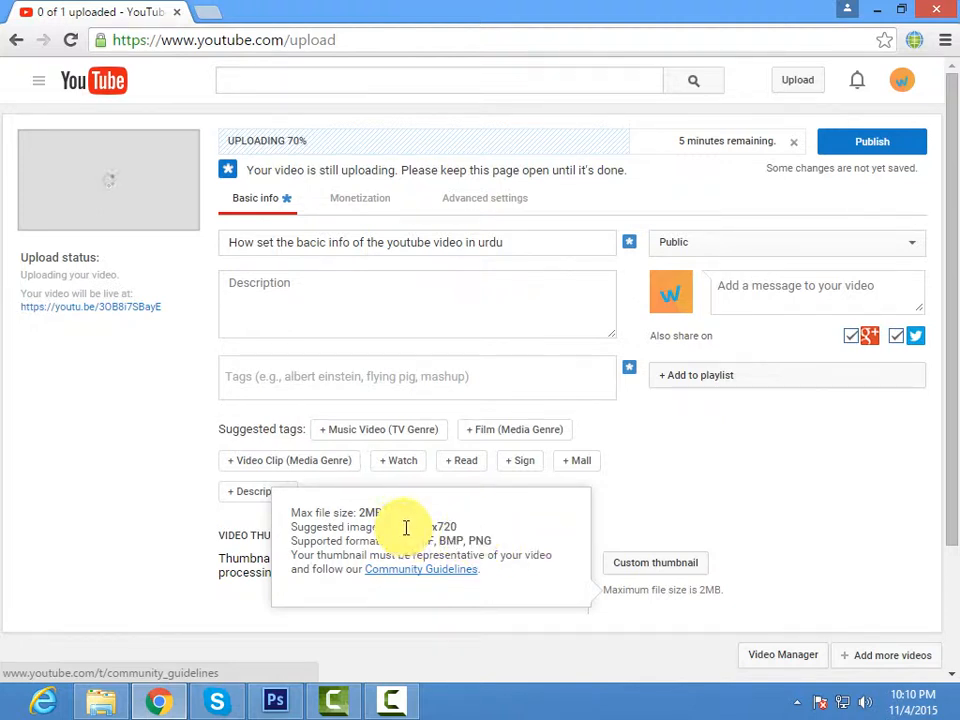
{"action": "left_click_drag", "start_coordinate": [435, 527], "coordinate": [482, 531]}
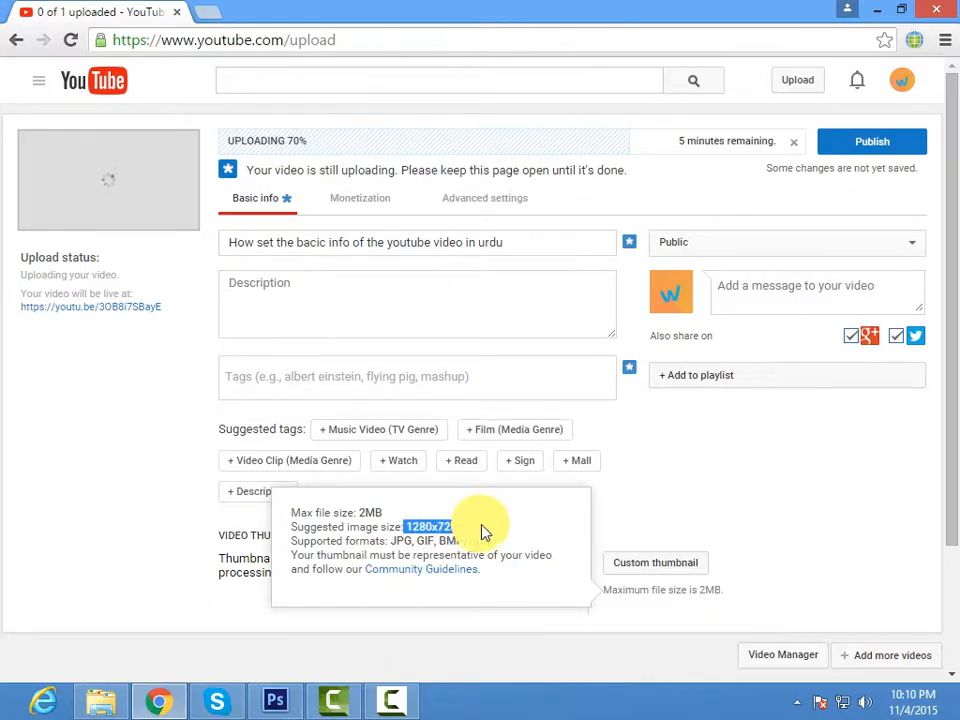
{"action": "left_click", "coordinate": [474, 540]}
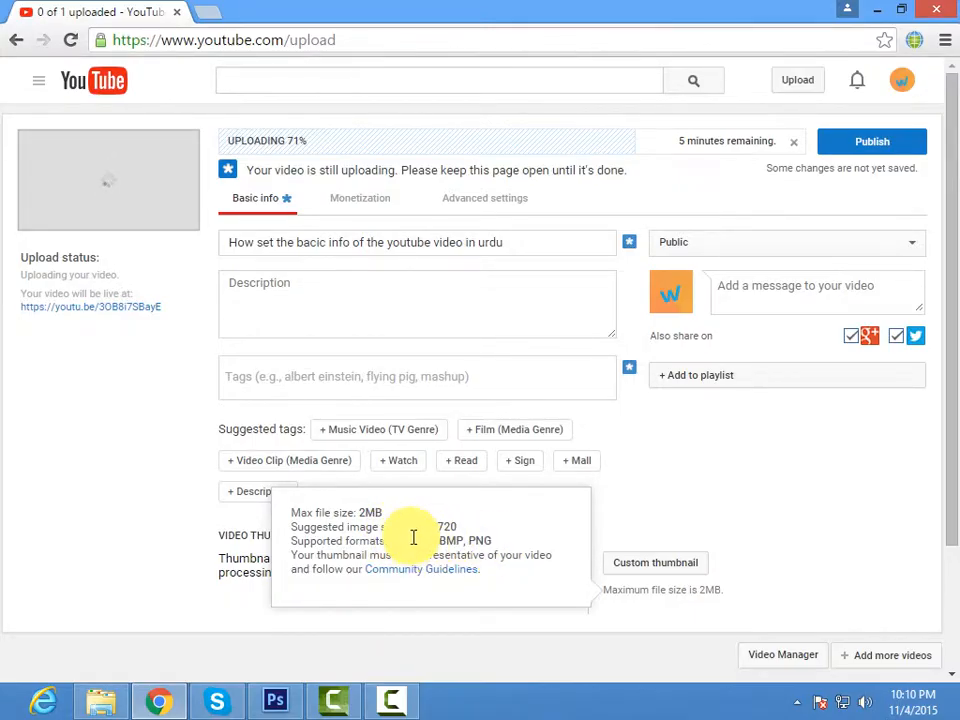
{"action": "left_click_drag", "start_coordinate": [408, 530], "coordinate": [432, 528]}
{"action": "left_click", "coordinate": [439, 524]}
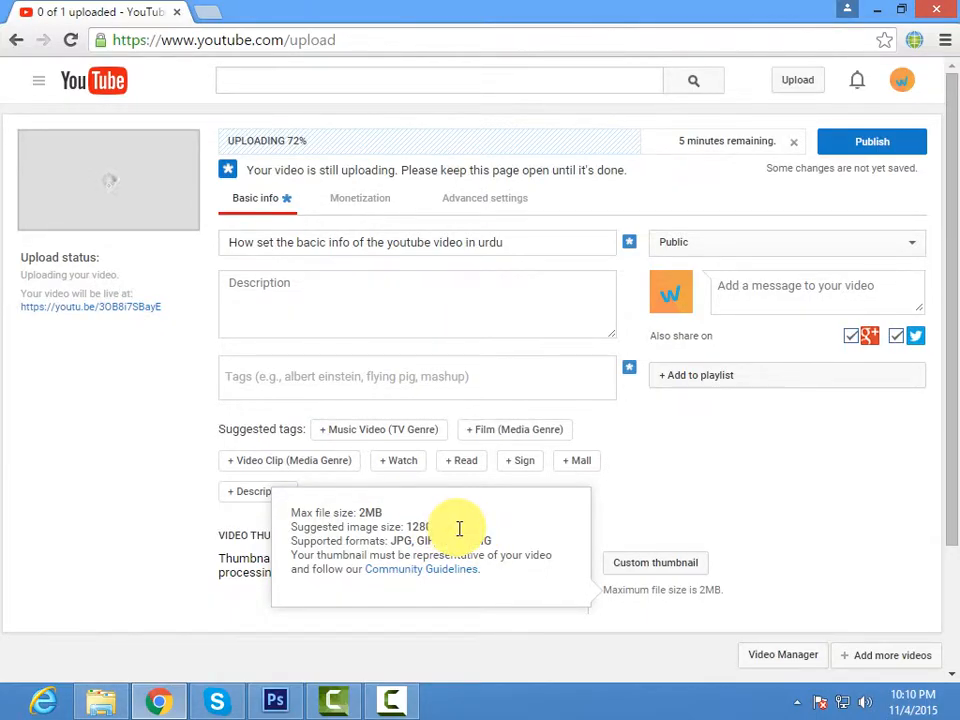
{"action": "left_click_drag", "start_coordinate": [437, 527], "coordinate": [501, 536]}
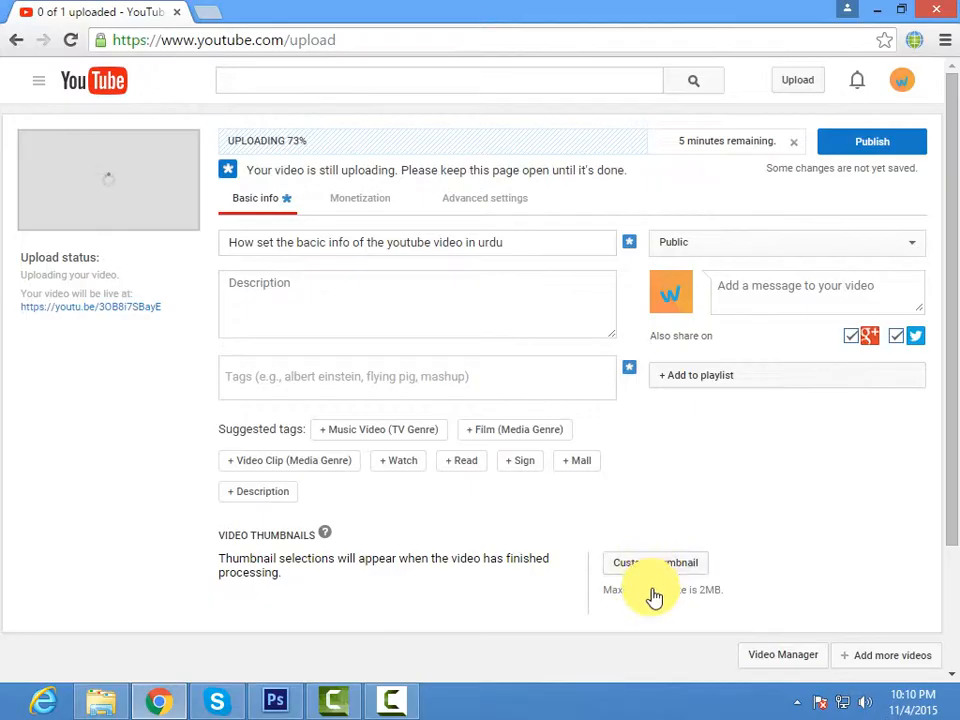
{"action": "mouse_move", "coordinate": [585, 562]}
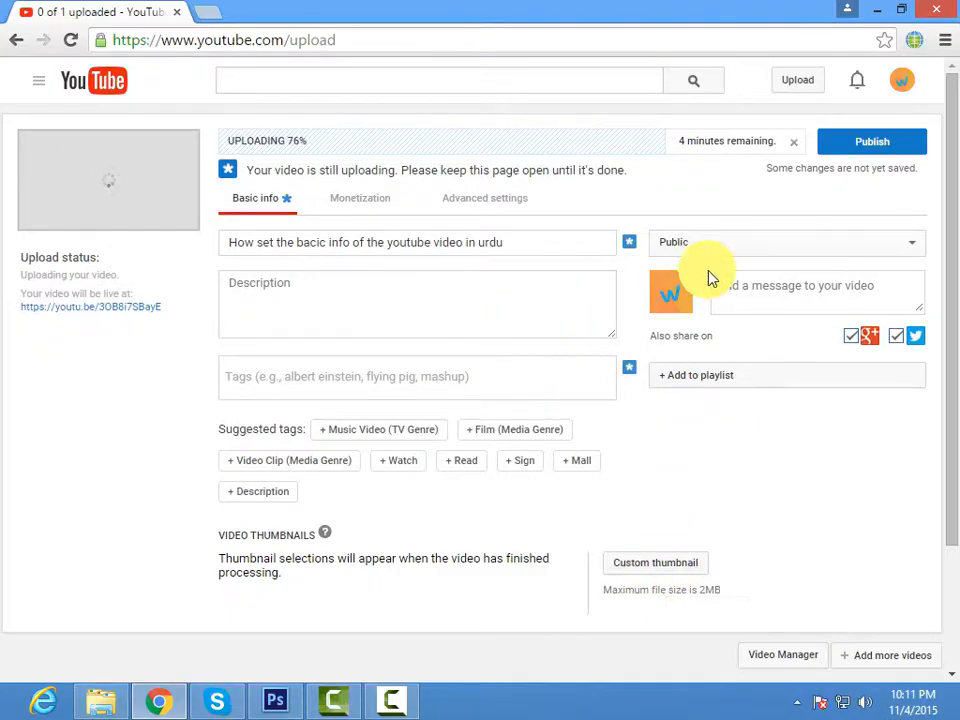
Step: Check the available privacy options for the video and its social sharing choices without changing them
{"action": "left_click", "coordinate": [911, 256]}
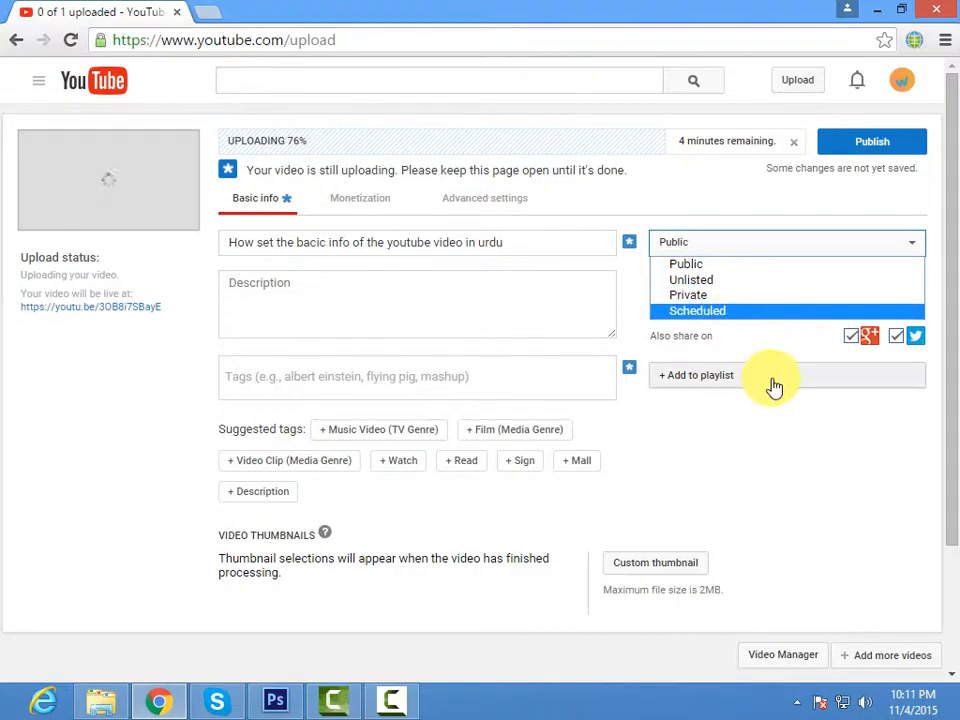
{"action": "left_click", "coordinate": [785, 425]}
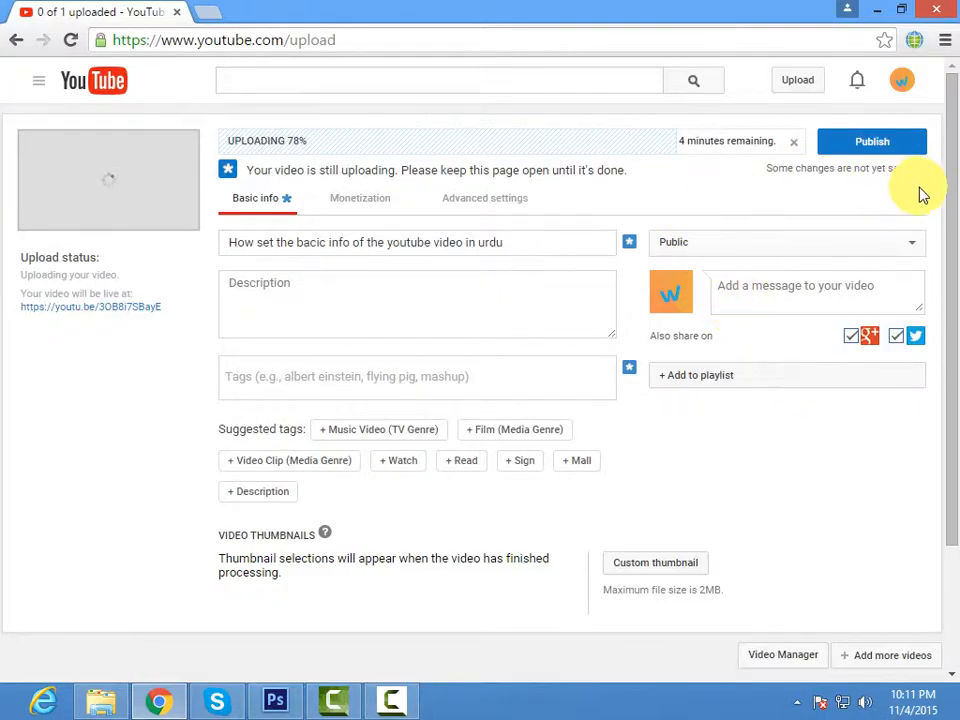
{"action": "left_click", "coordinate": [872, 345]}
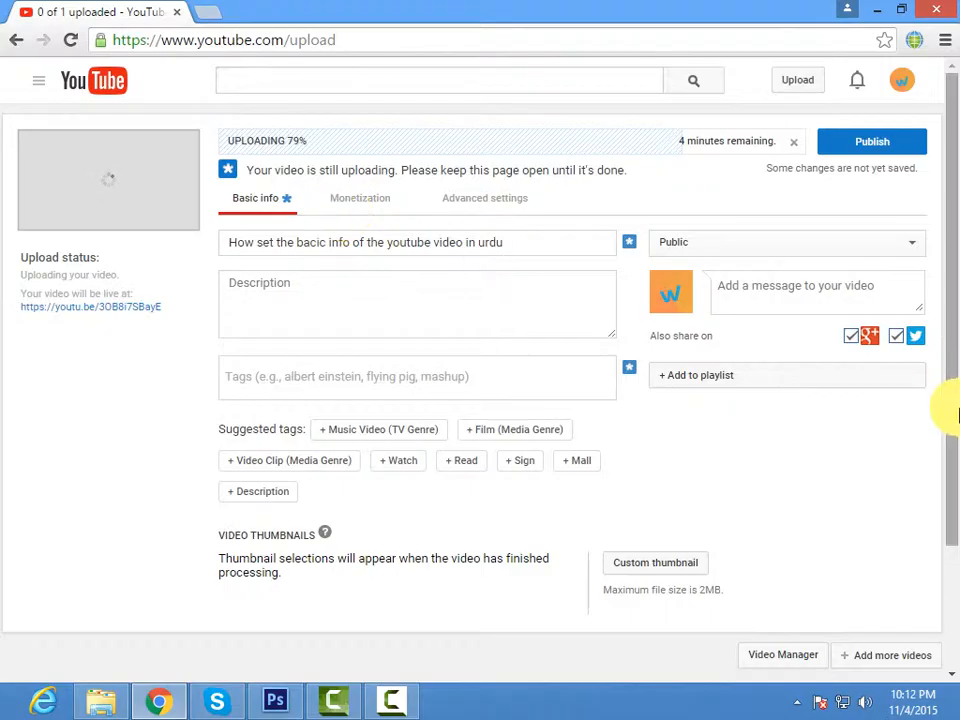
Step: Add the video to the existing "youtube" playlist and close the playlist chooser
{"action": "left_click", "coordinate": [741, 380]}
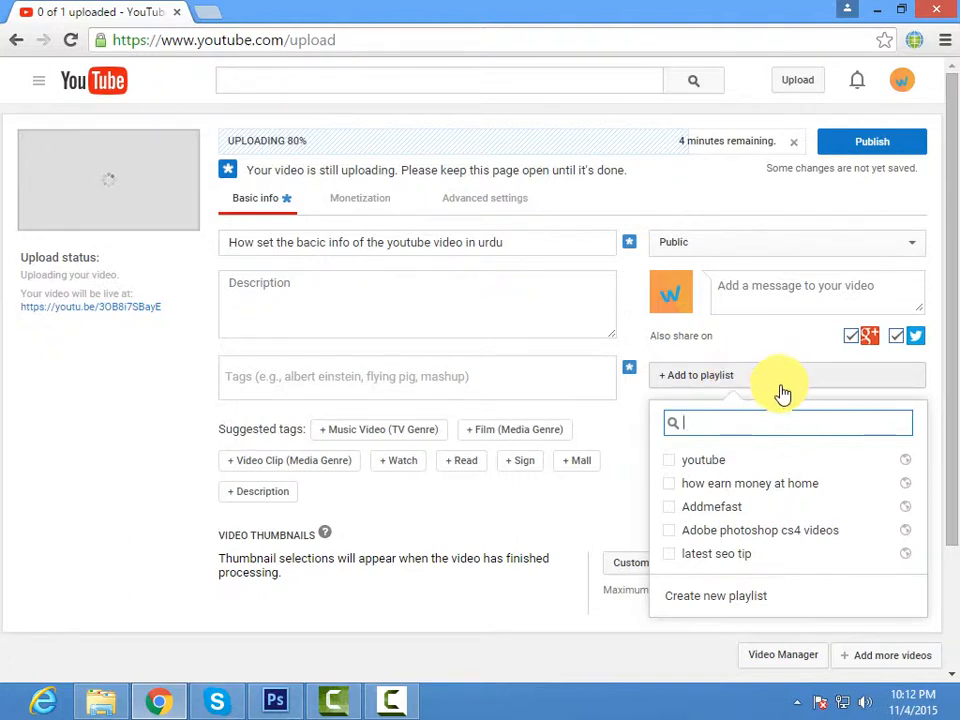
{"action": "left_click", "coordinate": [675, 468]}
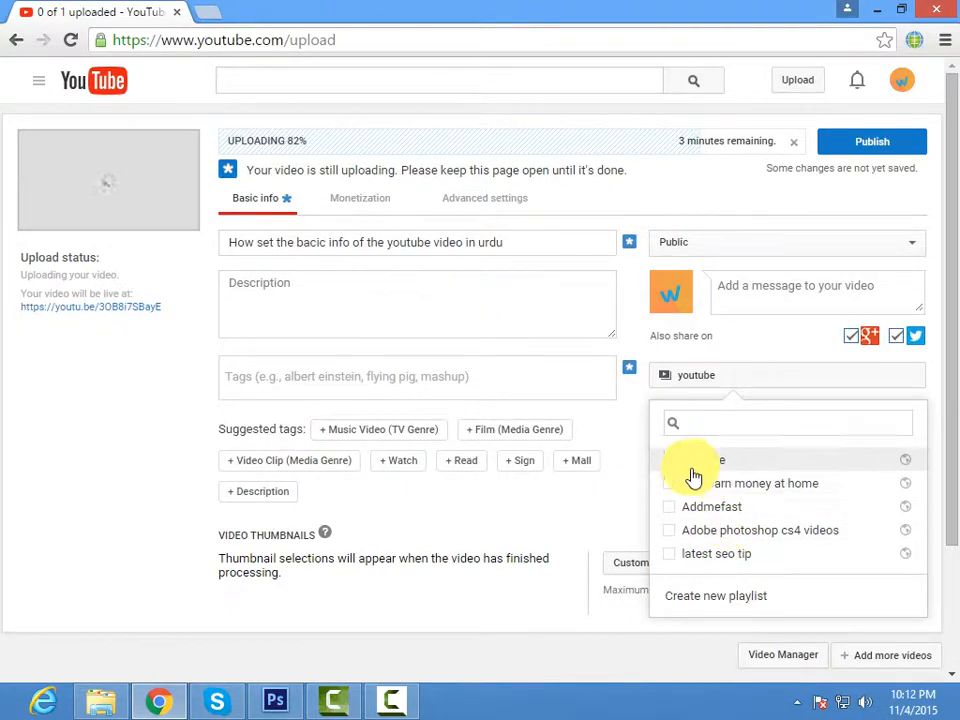
{"action": "left_click", "coordinate": [727, 420]}
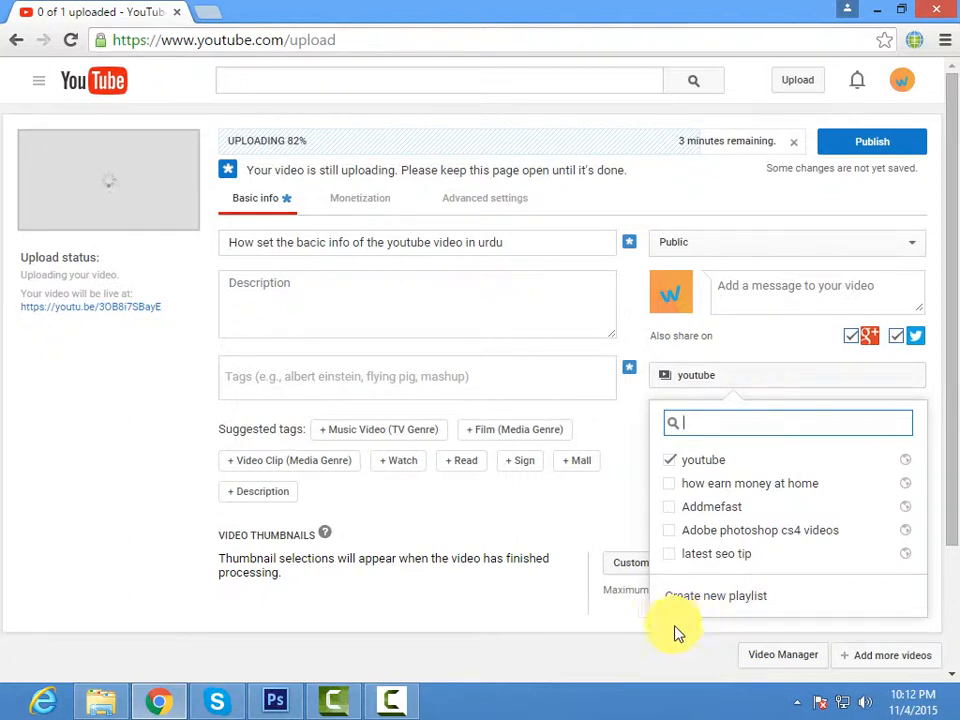
{"action": "left_click", "coordinate": [615, 617]}
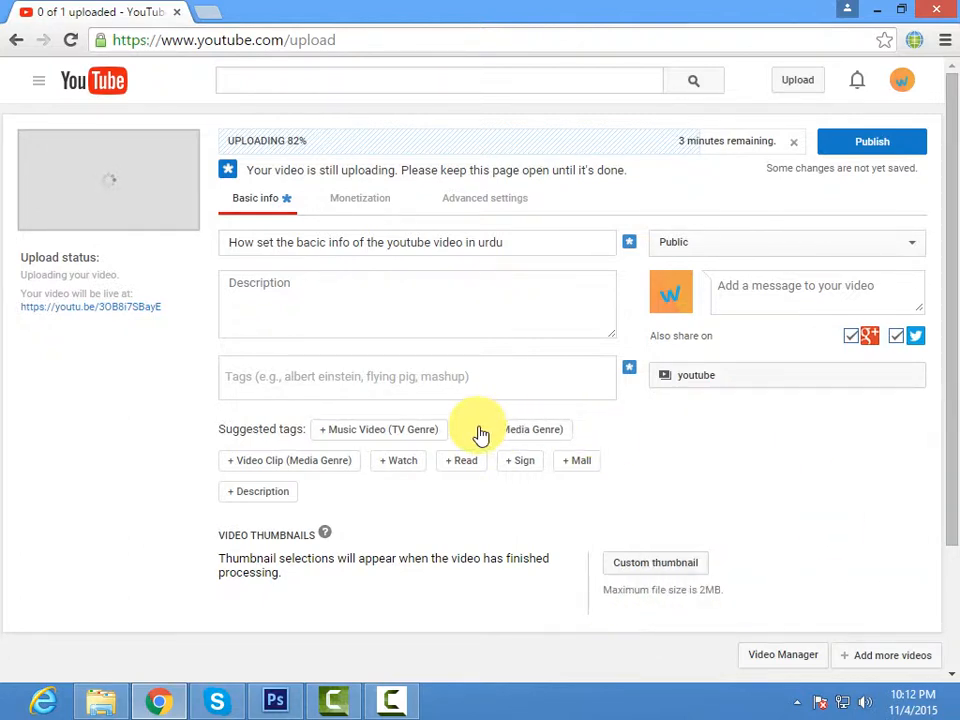